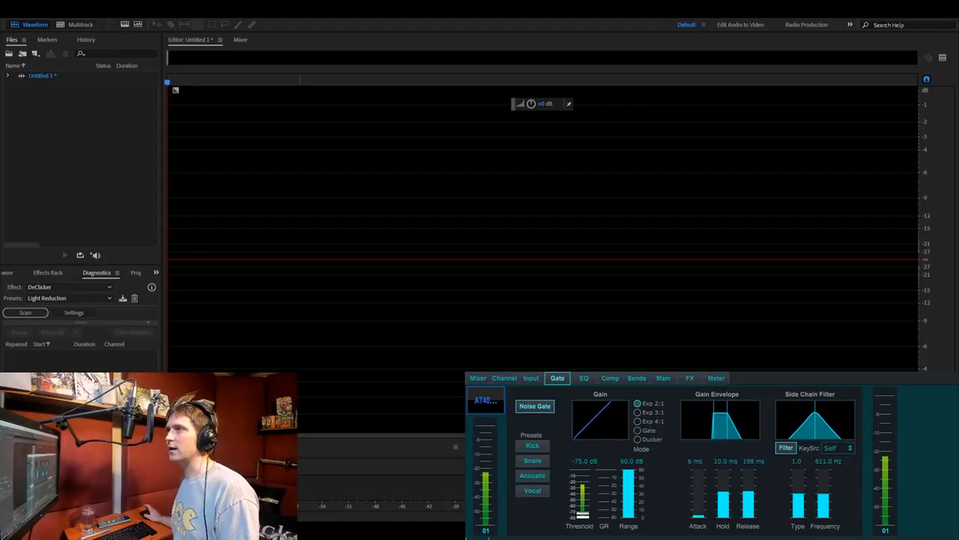
- Turn off the noise gate on the microphone channel
left_click(570, 256)
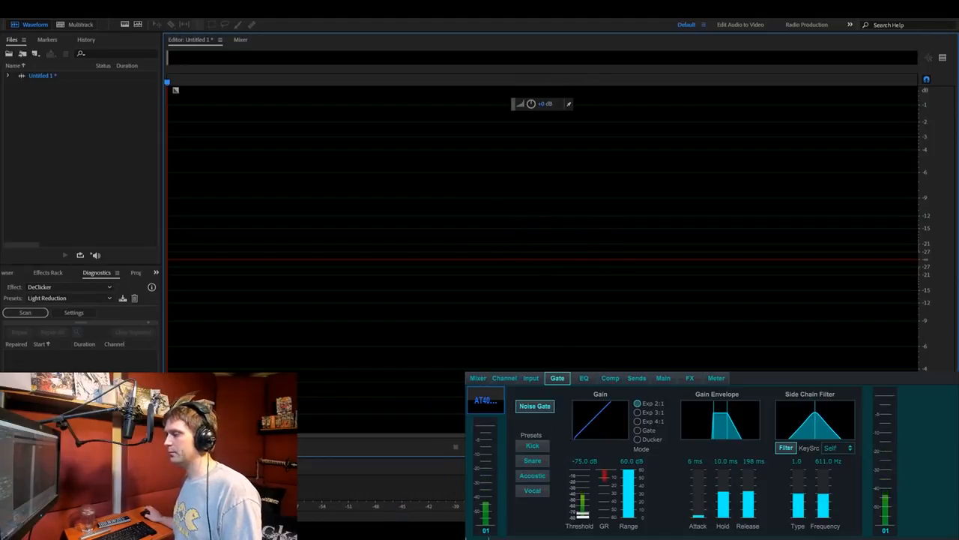
left_click(406, 530)
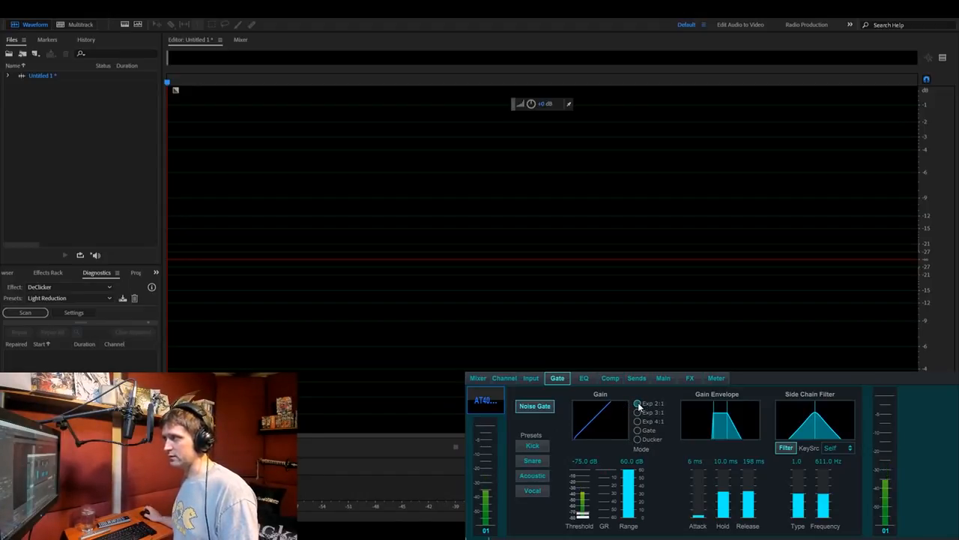
left_click(539, 409)
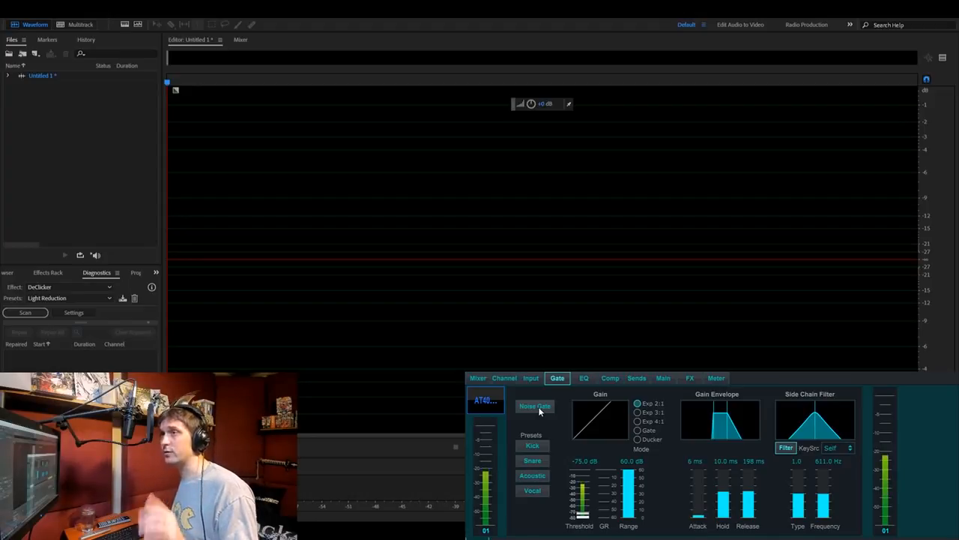
left_click(274, 267)
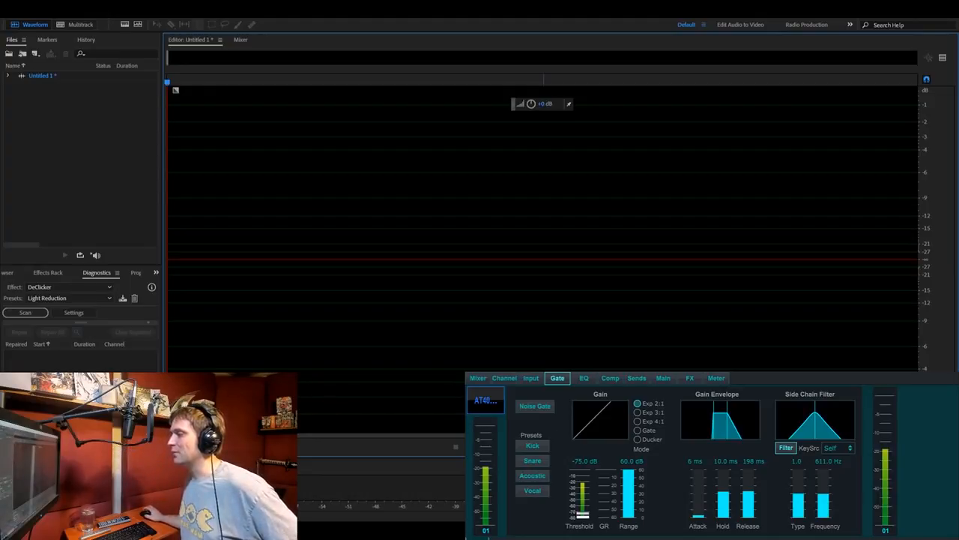
- Record about 22 seconds of ungated microphone audio with speech and silent pauses into the empty file
left_click(560, 447)
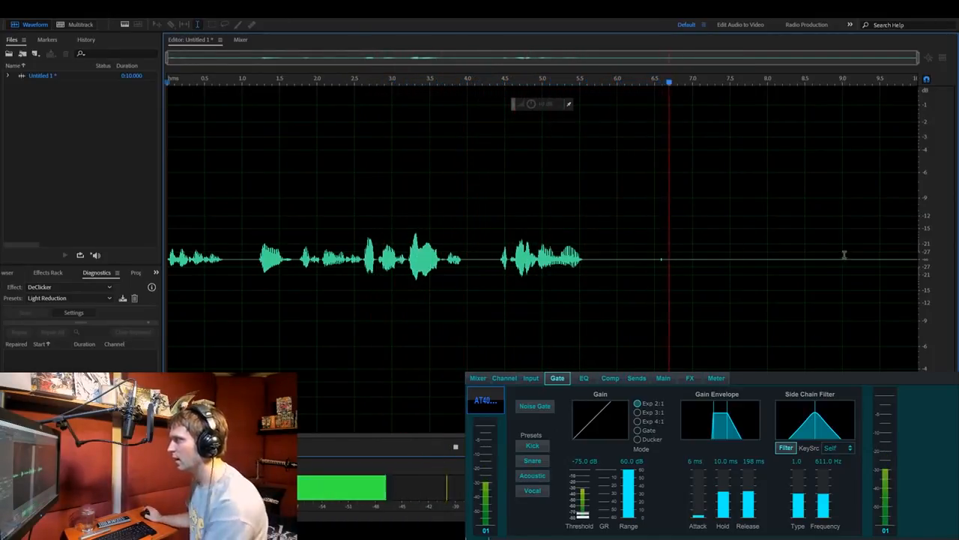
scroll(928, 265, "up", 8)
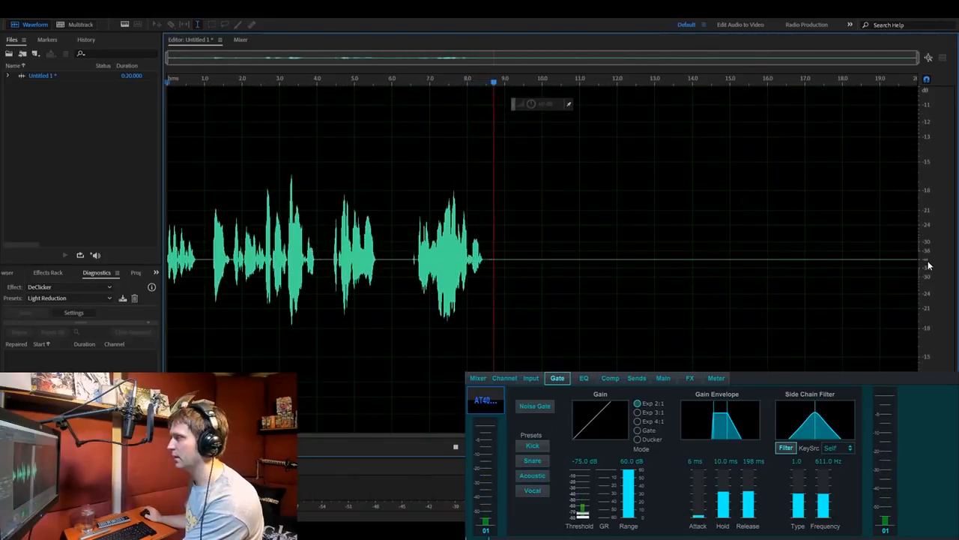
scroll(928, 266, "up", 8)
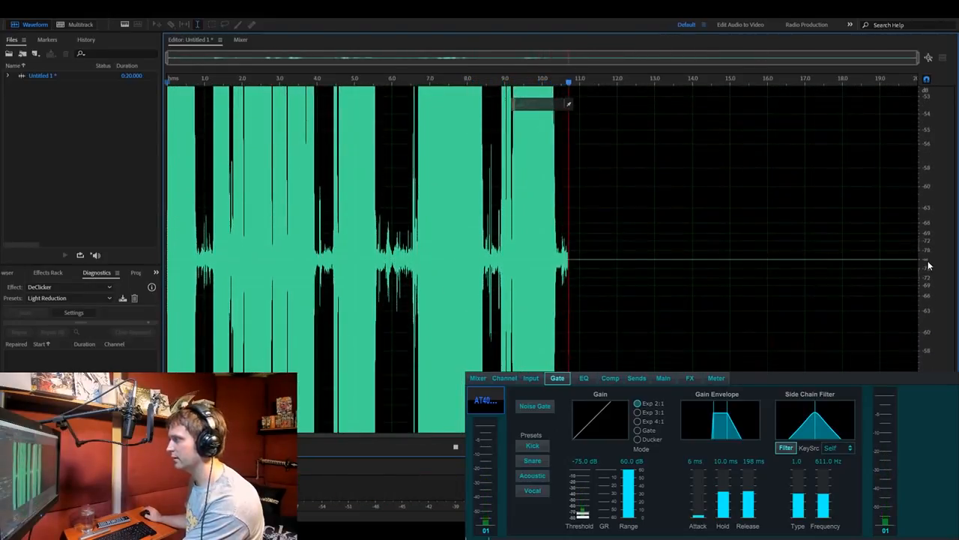
scroll(928, 266, "up", 3)
scroll(928, 265, "down", 3)
scroll(928, 265, "down", 2)
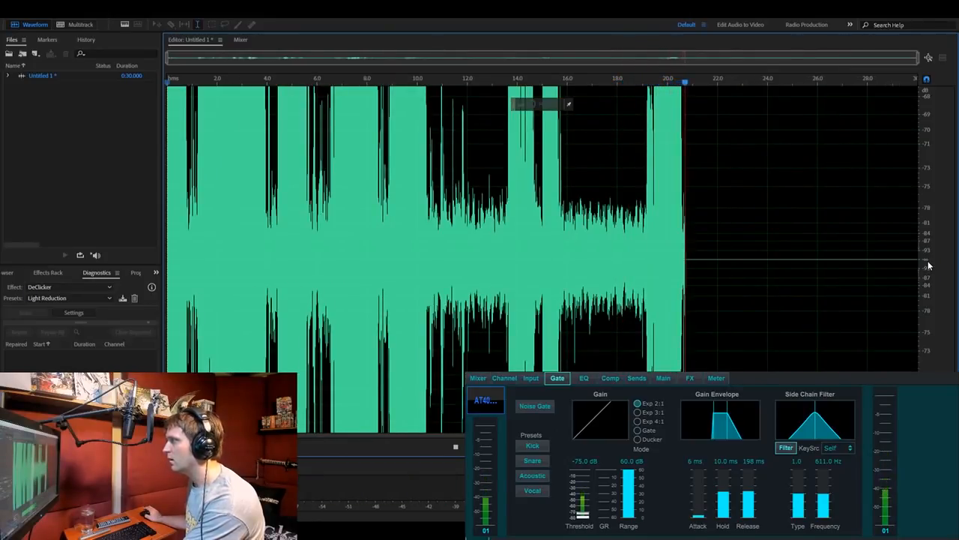
left_click(456, 446)
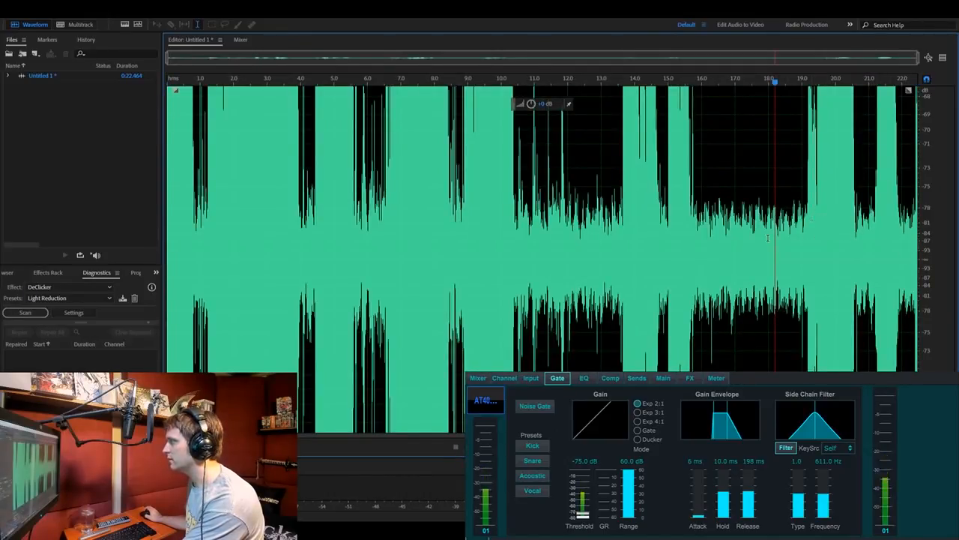
- Select the silent pause from about 15.8 to 19.1 seconds and compare its level with the surrounding speech
scroll(772, 233, "up", 3)
scroll(768, 238, "up", 1)
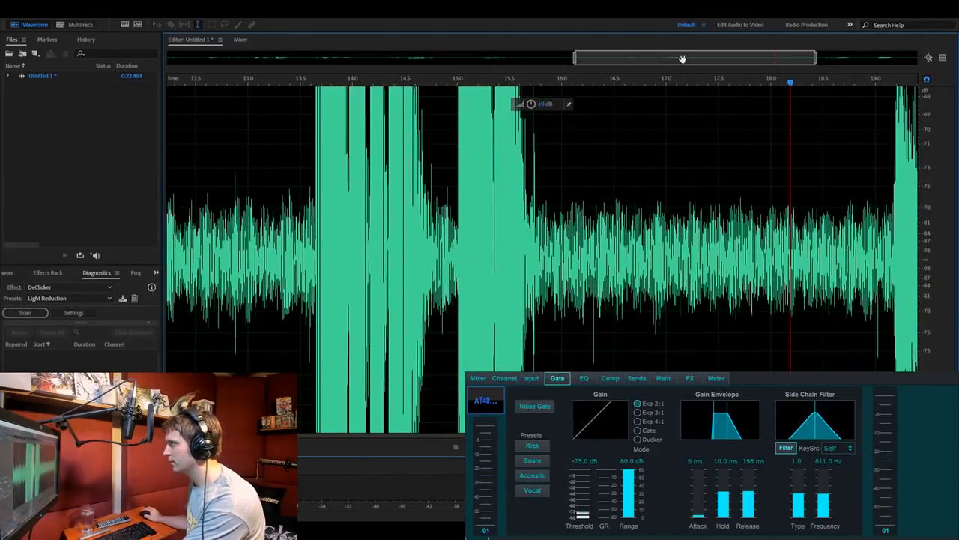
left_click_drag(683, 59, 723, 59)
left_click_drag(413, 214, 763, 258)
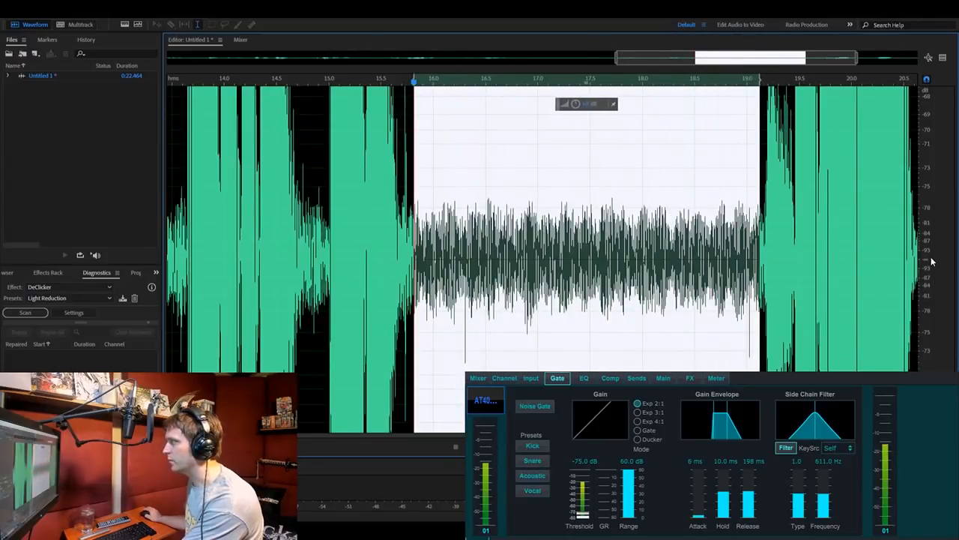
scroll(932, 261, "down", 4)
scroll(932, 261, "down", 6)
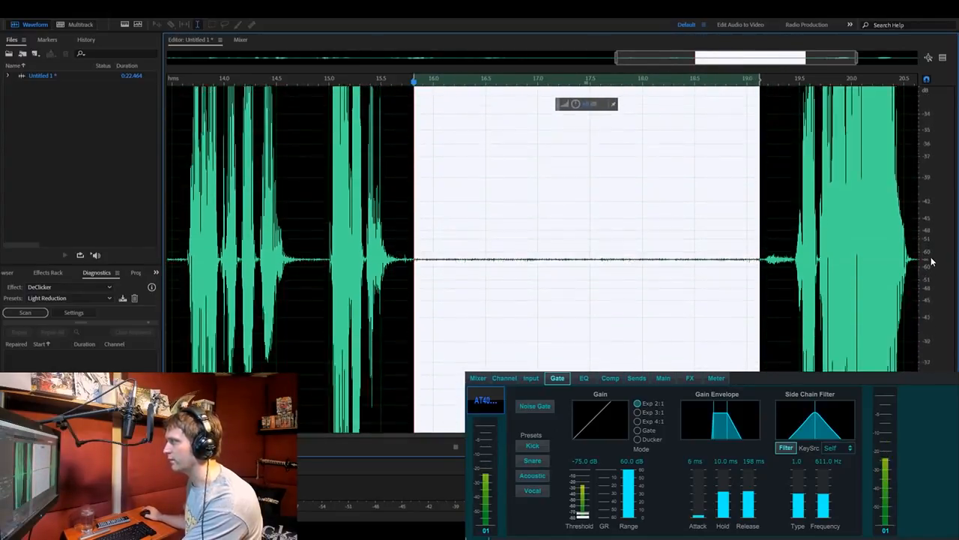
scroll(932, 261, "down", 6)
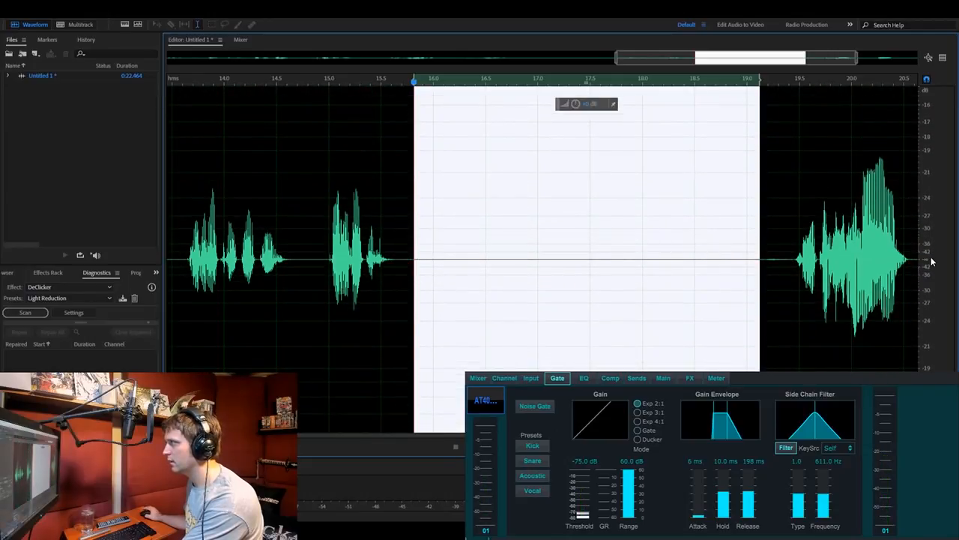
scroll(932, 261, "down", 2)
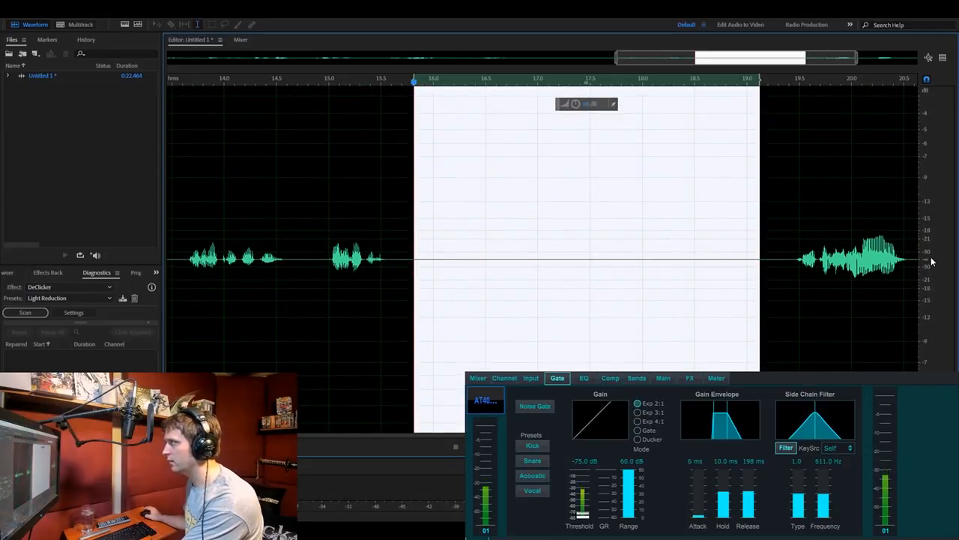
scroll(932, 261, "down", 2)
scroll(699, 59, "down", 4)
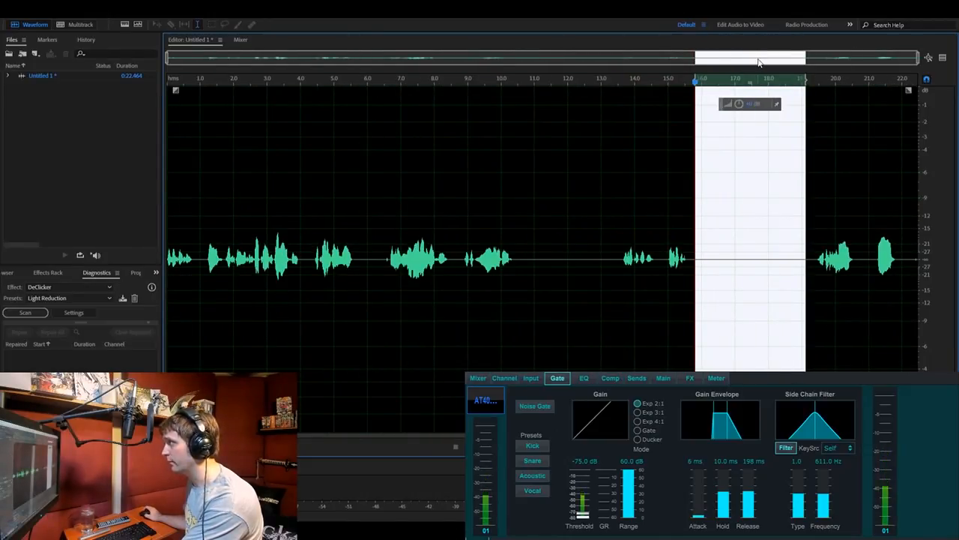
- Examine the background noise in the selected pause at a strongly magnified amplitude scale
scroll(751, 61, "up", 4)
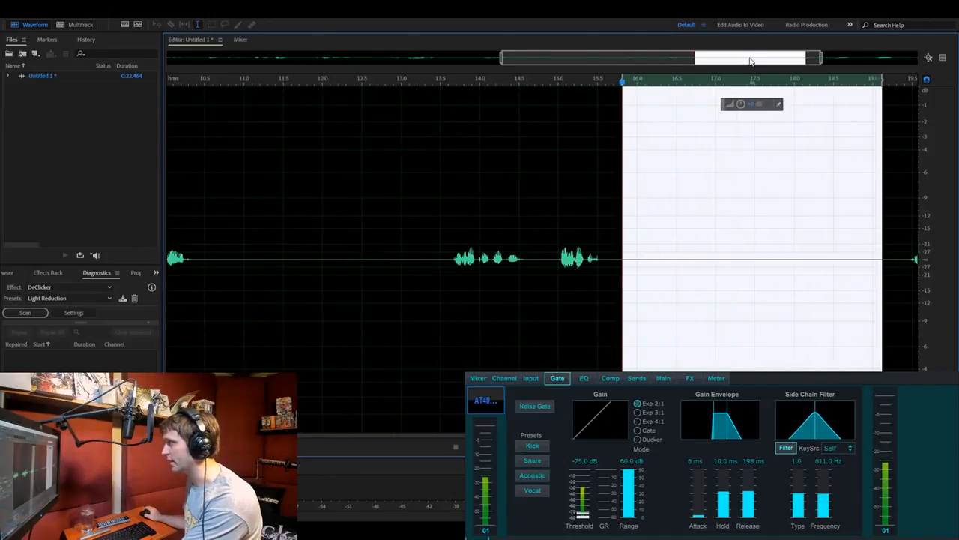
left_click_drag(738, 57, 792, 66)
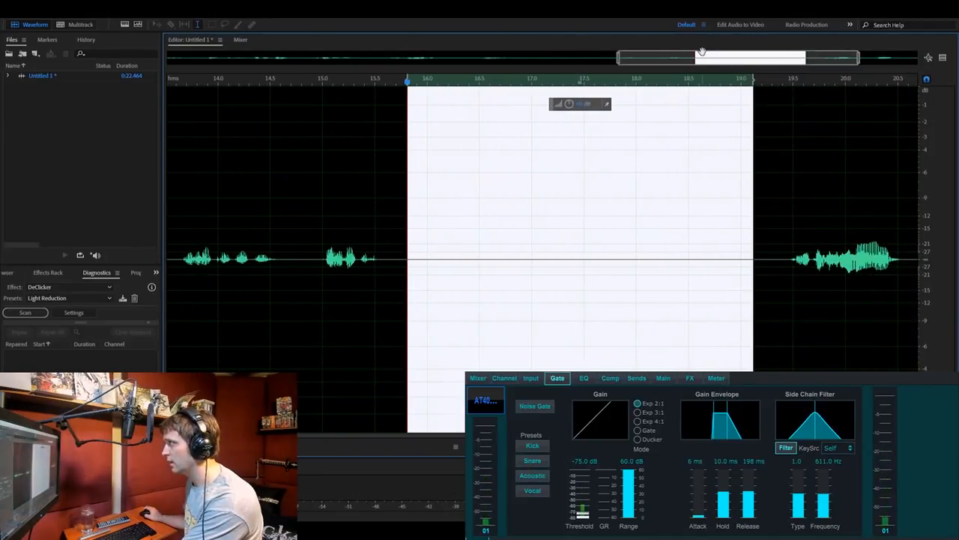
scroll(708, 61, "up", 2)
scroll(708, 61, "down", 1)
left_click_drag(708, 61, 731, 62)
scroll(730, 59, "up", 1)
scroll(728, 58, "down", 1)
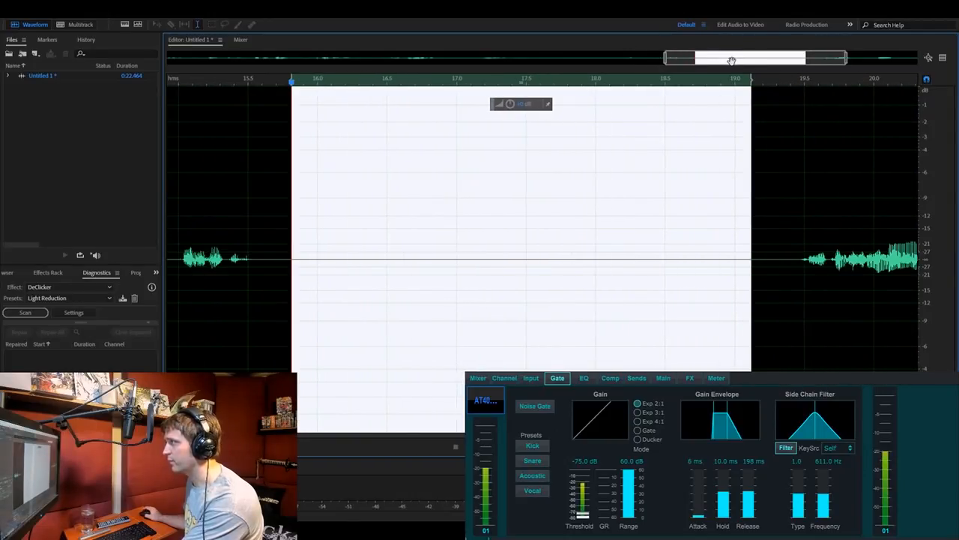
scroll(927, 265, "up", 5)
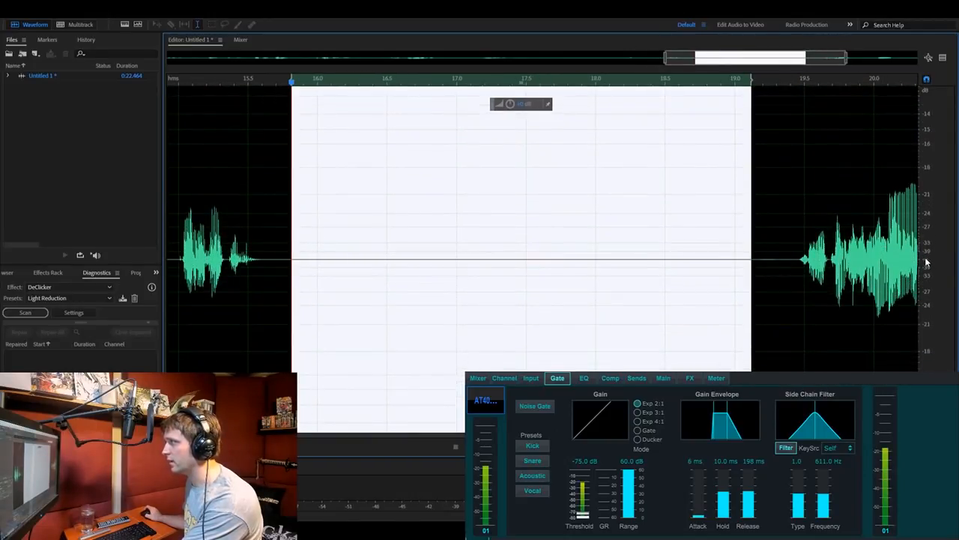
scroll(927, 262, "up", 6)
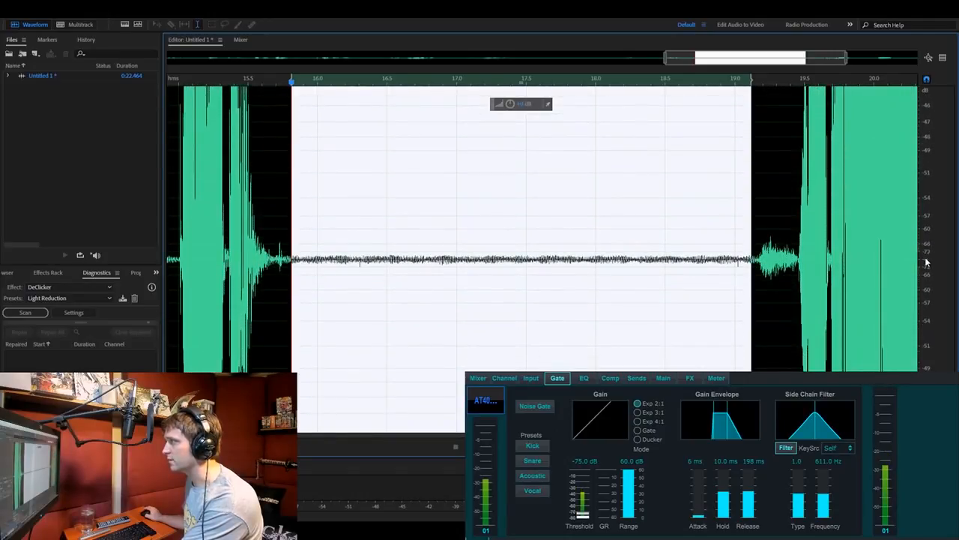
scroll(927, 262, "up", 2)
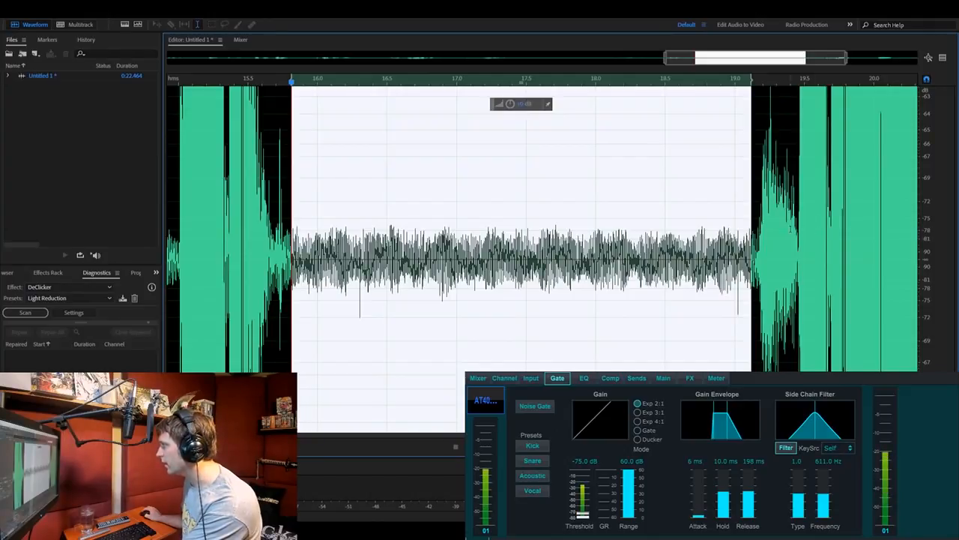
- Clear the time selection and compare the noise floor with the speech at magnified and normal amplitude scales
left_click(696, 233)
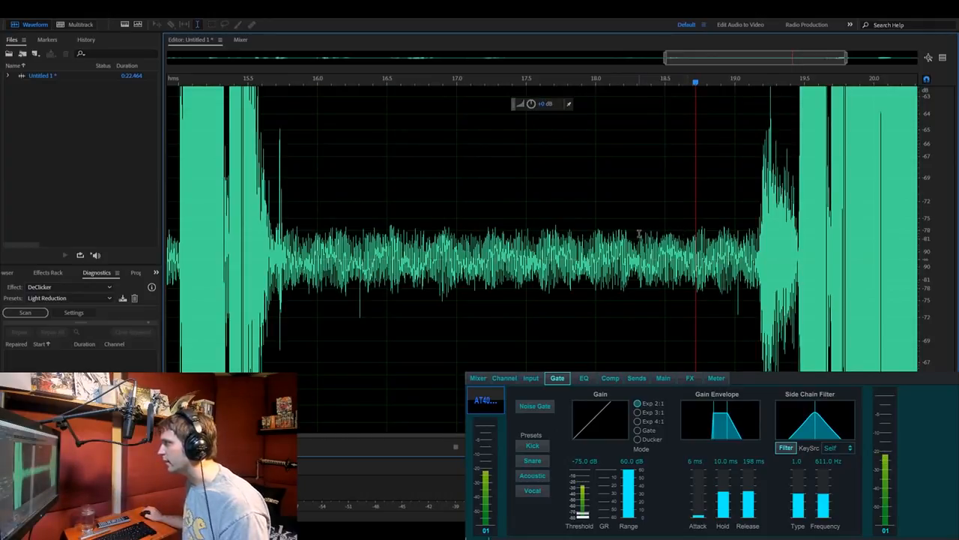
left_click(540, 200)
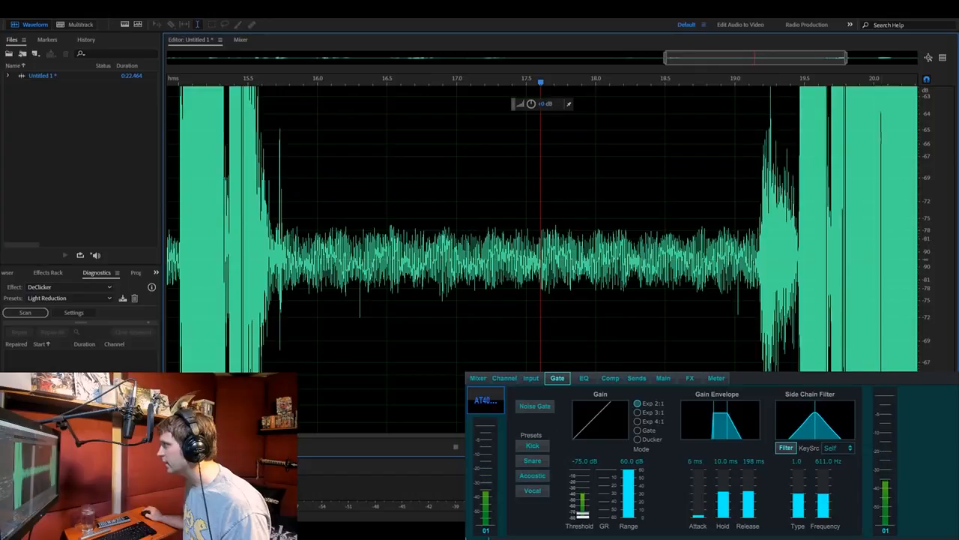
left_click_drag(846, 59, 806, 65)
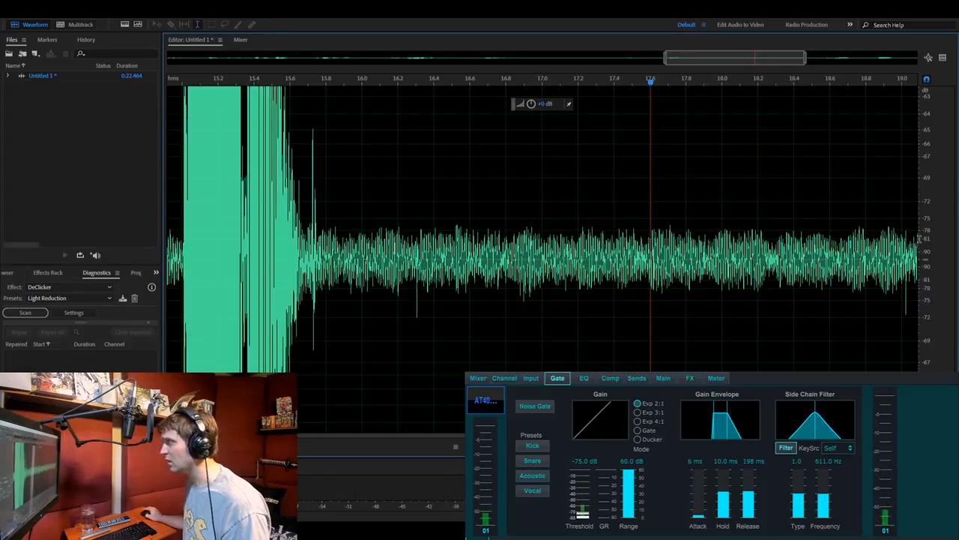
scroll(925, 263, "down", 6)
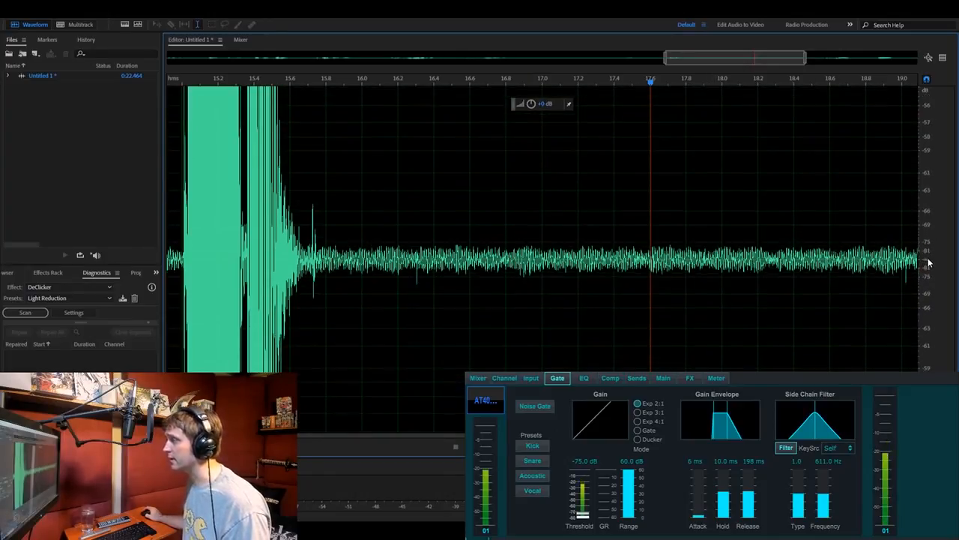
scroll(928, 262, "down", 4)
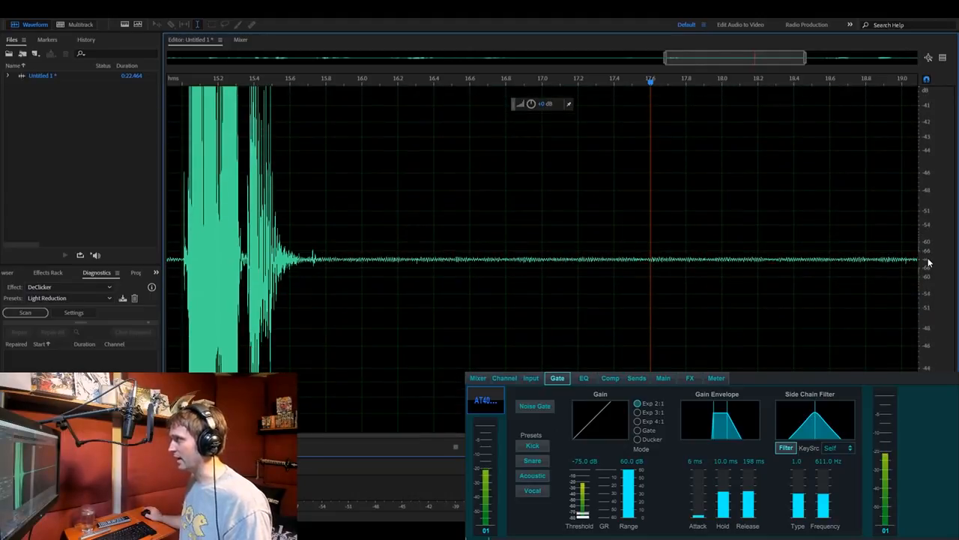
scroll(928, 263, "down", 2)
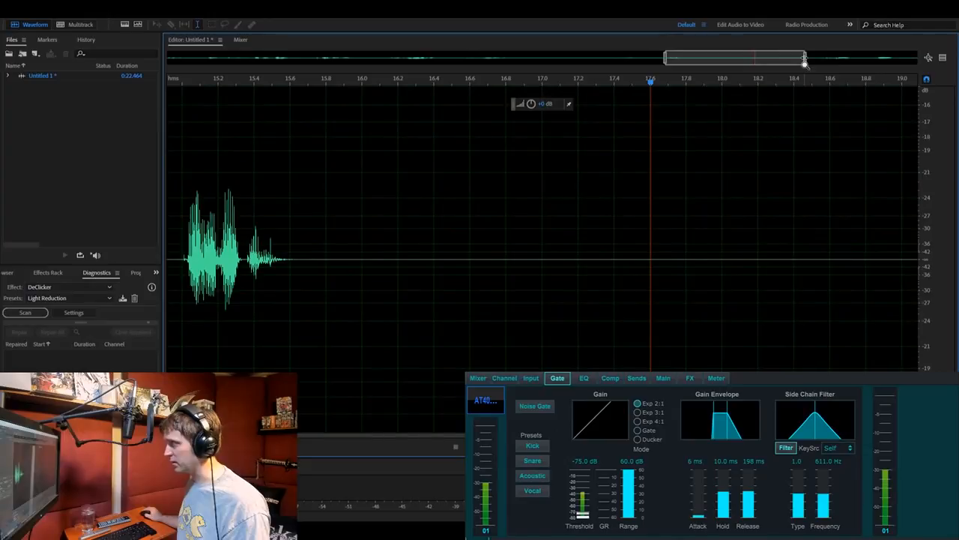
scroll(928, 278, "down", 3)
scroll(928, 277, "down", 2)
scroll(924, 258, "down", 2)
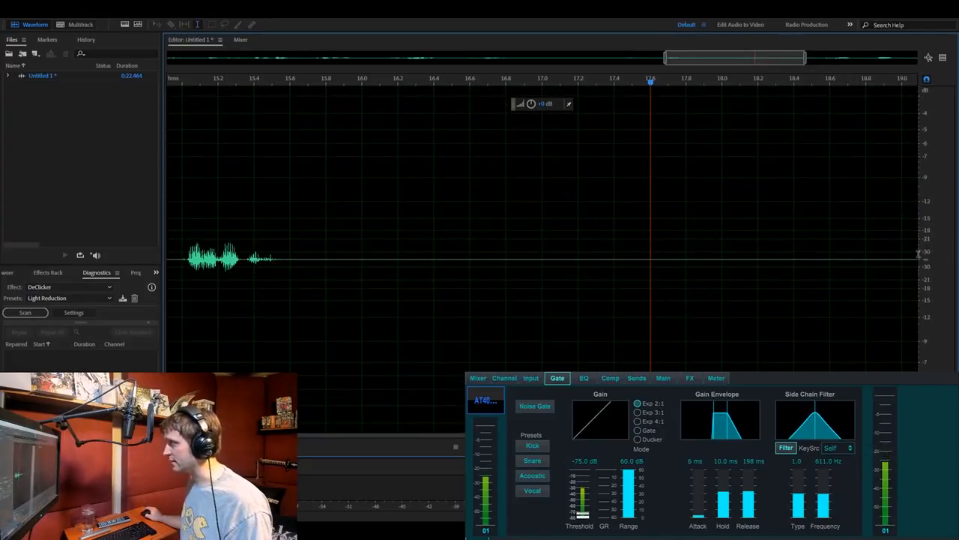
left_click_drag(805, 60, 957, 72)
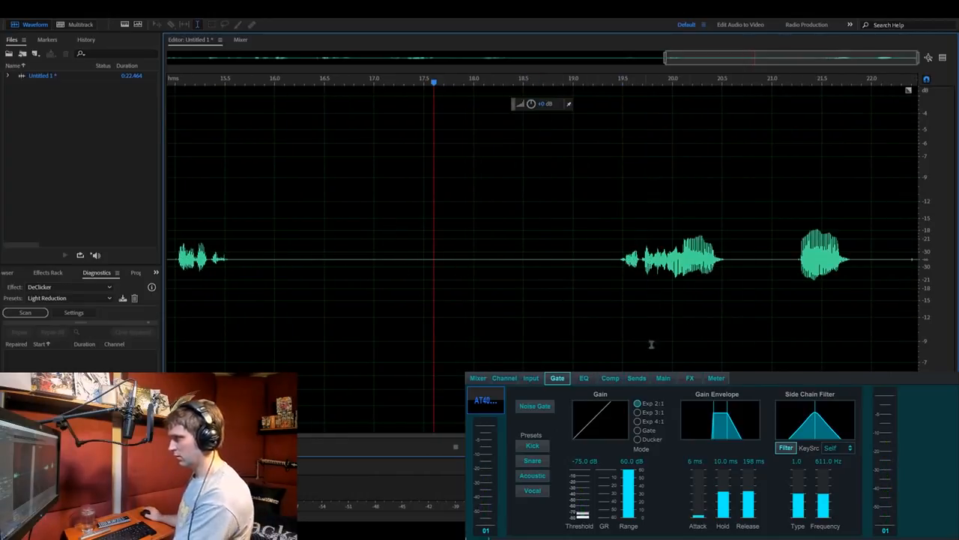
- Delete the entire ungated test recording from the file
left_click(390, 242)
key("ctrl+a")
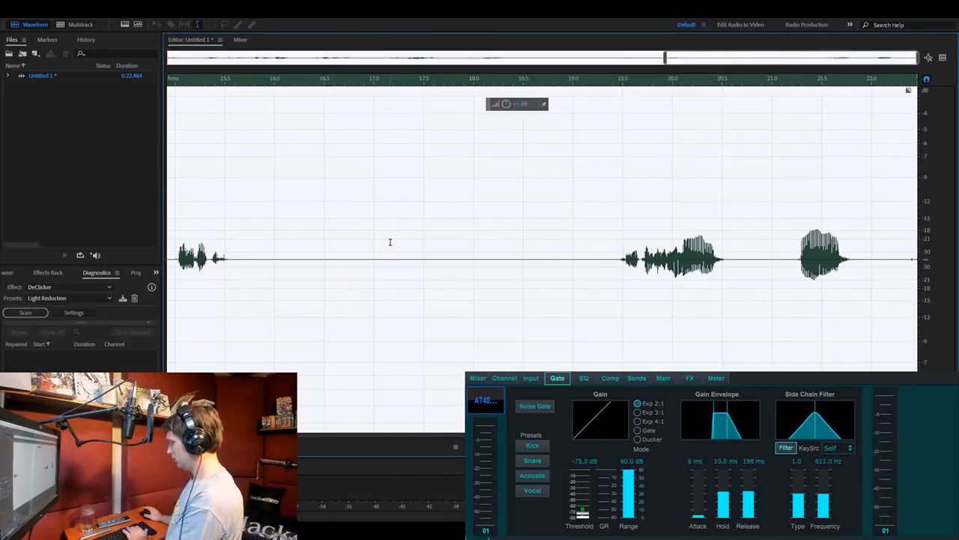
key("Delete")
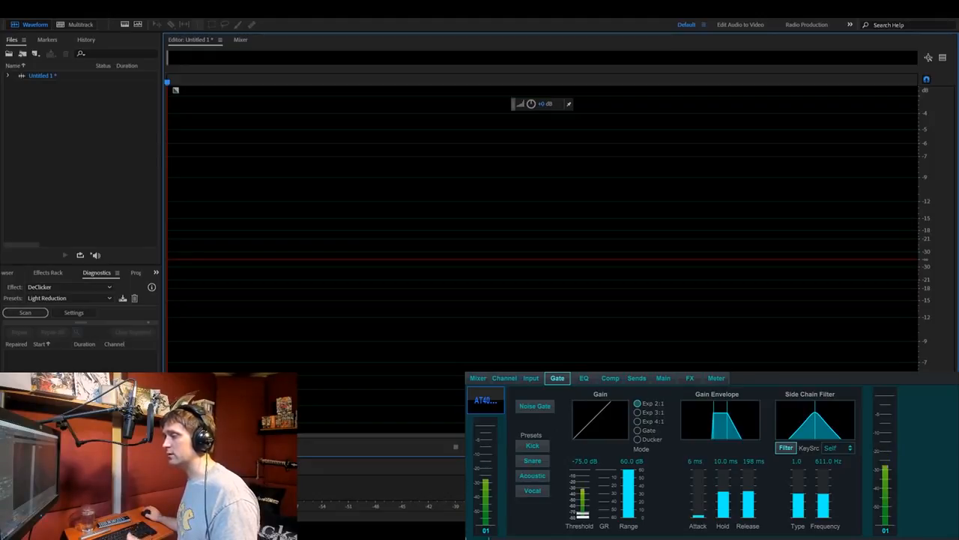
- Magnify the emptied editor's amplitude scale so that levels below about -63 dB fill the waveform area
scroll(929, 268, "up", 10)
scroll(926, 266, "up", 5)
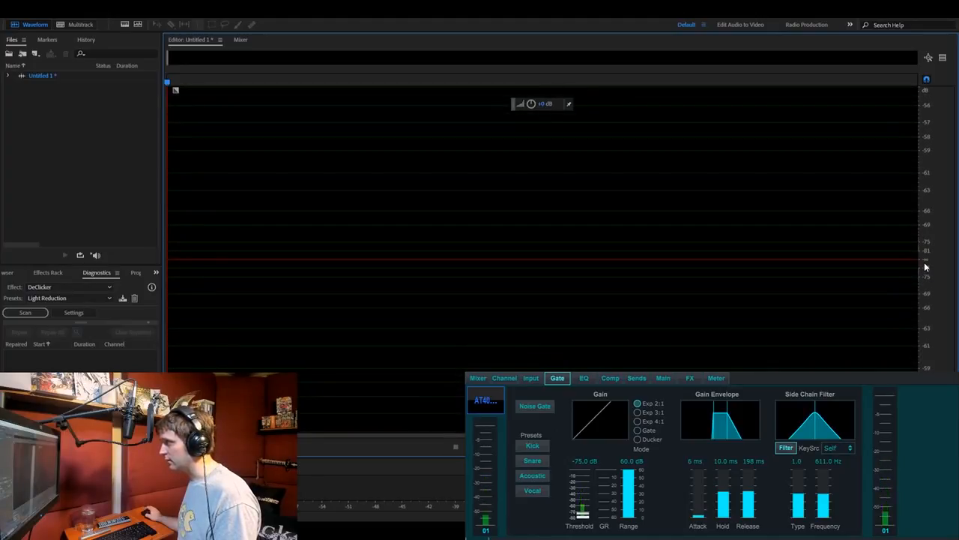
scroll(925, 267, "up", 2)
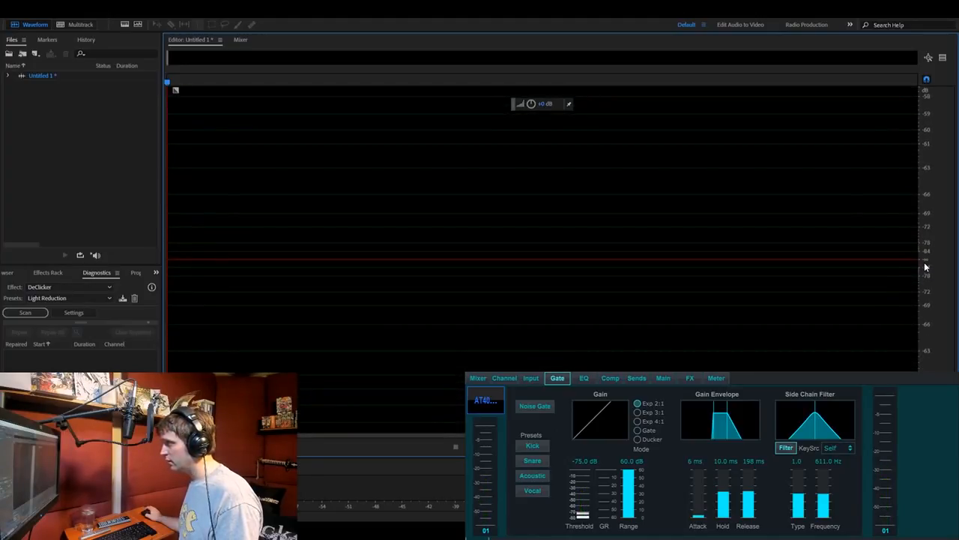
scroll(925, 267, "up", 2)
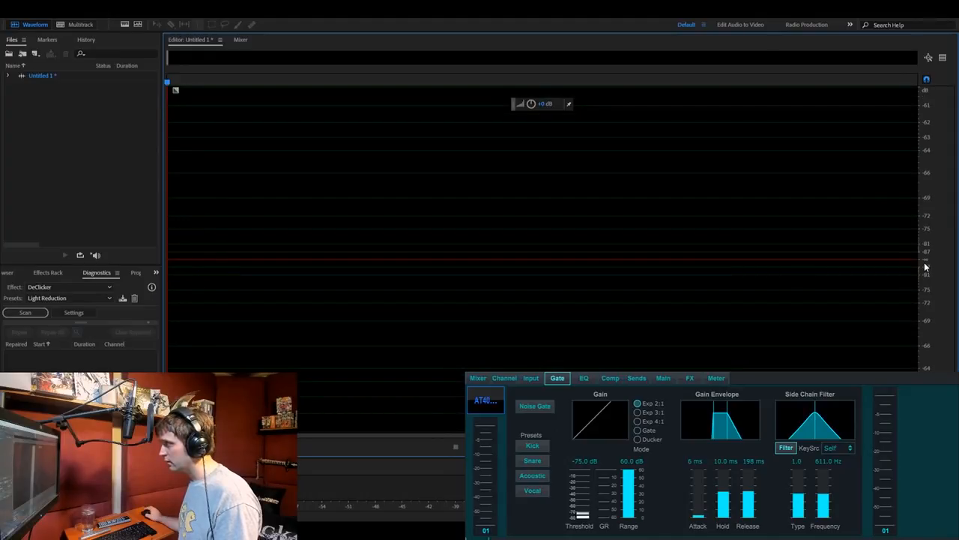
scroll(925, 267, "up", 2)
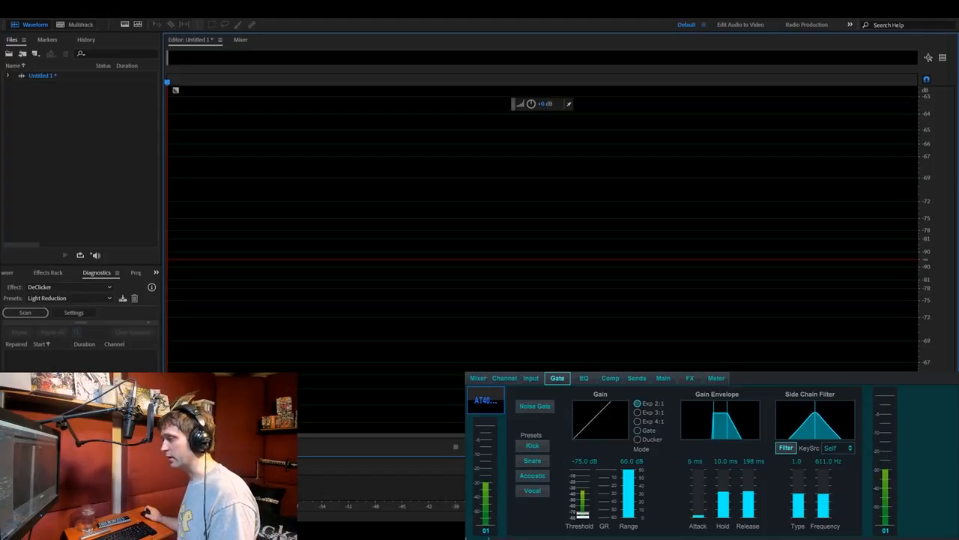
- Record about 12 seconds of microphone audio, switching on the noise gate roughly 5.5 seconds into the take
key("shift+space")
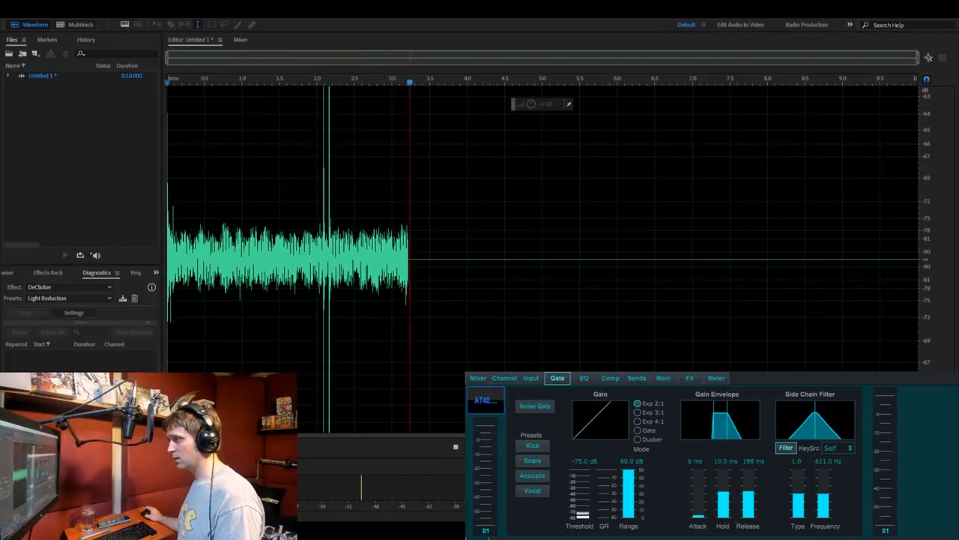
left_click(537, 407)
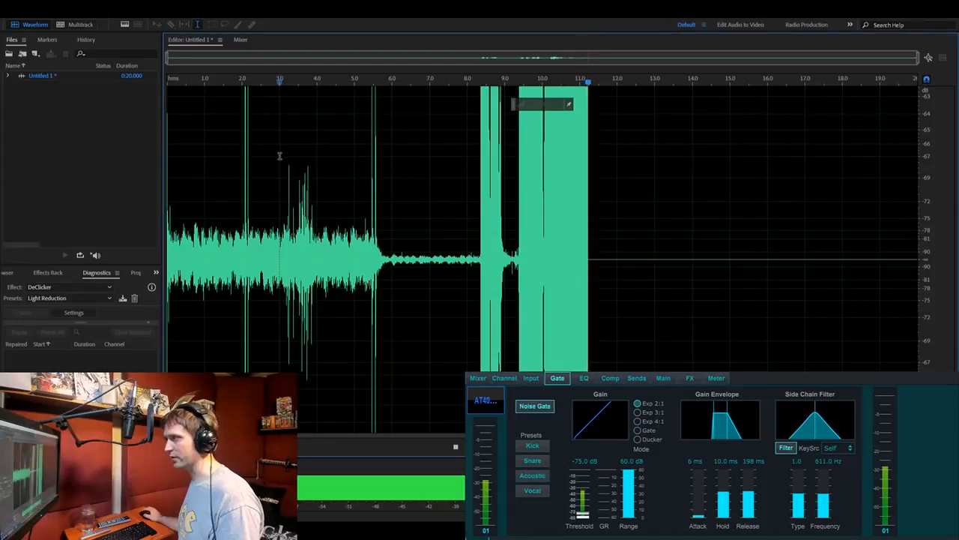
left_click(456, 447)
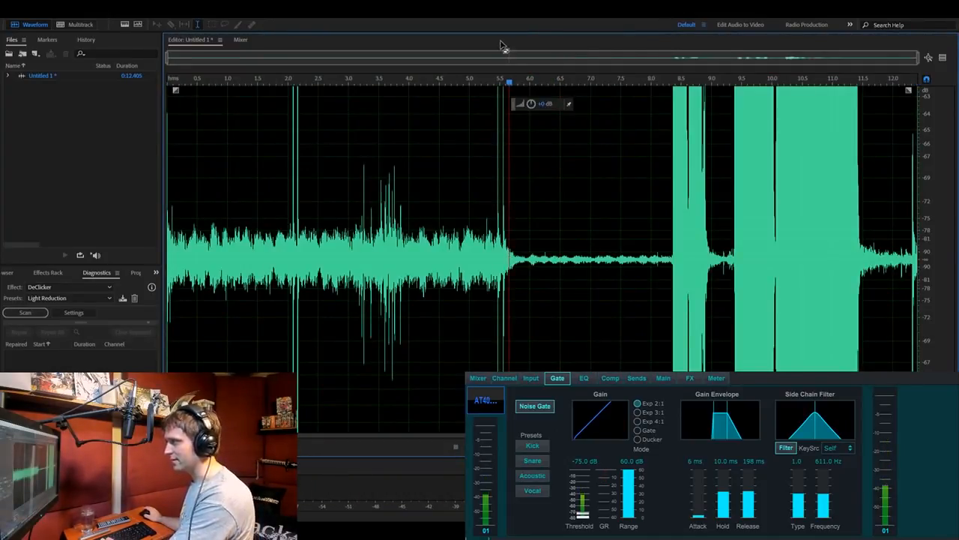
- Examine the noise floor before and after the gate engages, around 5.6 seconds, at increasingly magnified time and amplitude scales
left_click(455, 254)
scroll(455, 254, "up", 5)
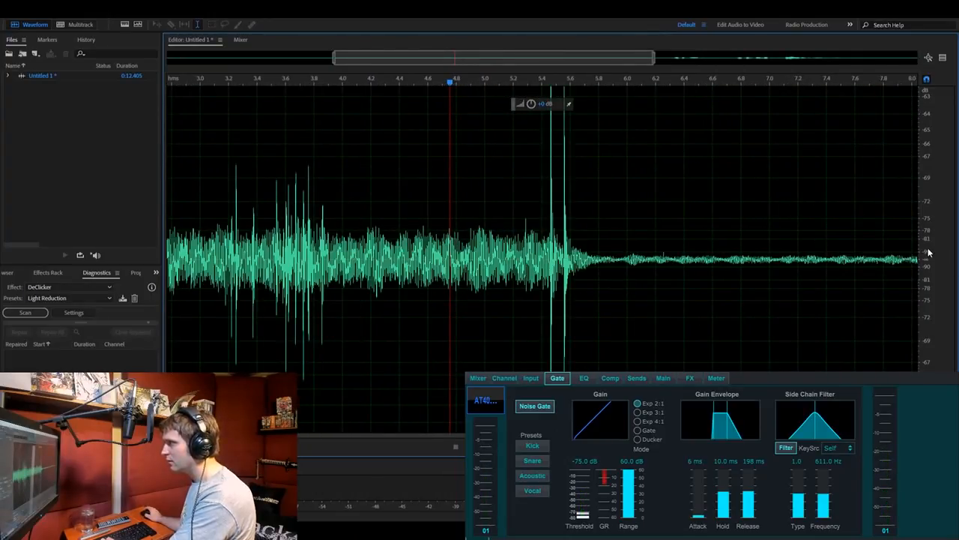
scroll(928, 253, "up", 1)
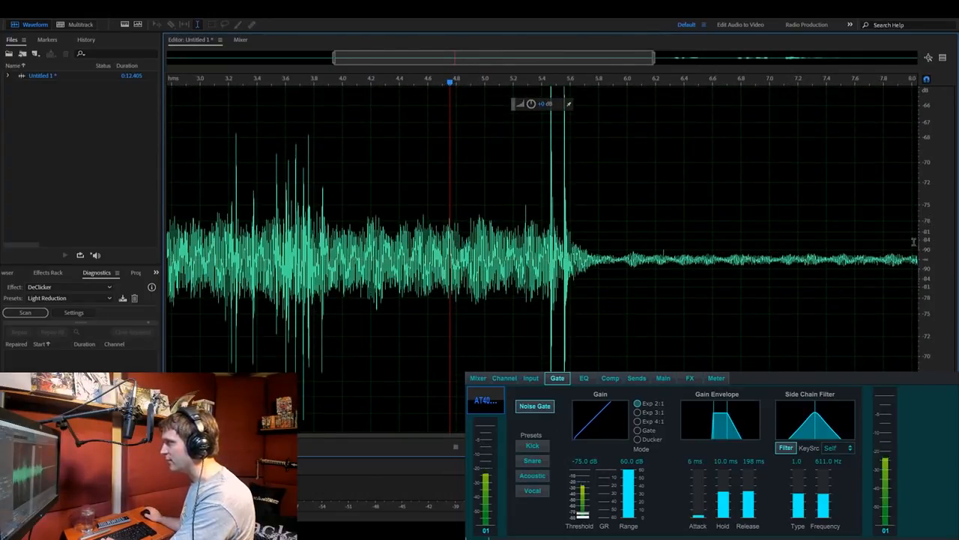
left_click_drag(566, 56, 664, 67)
left_click(471, 239)
scroll(930, 264, "up", 5)
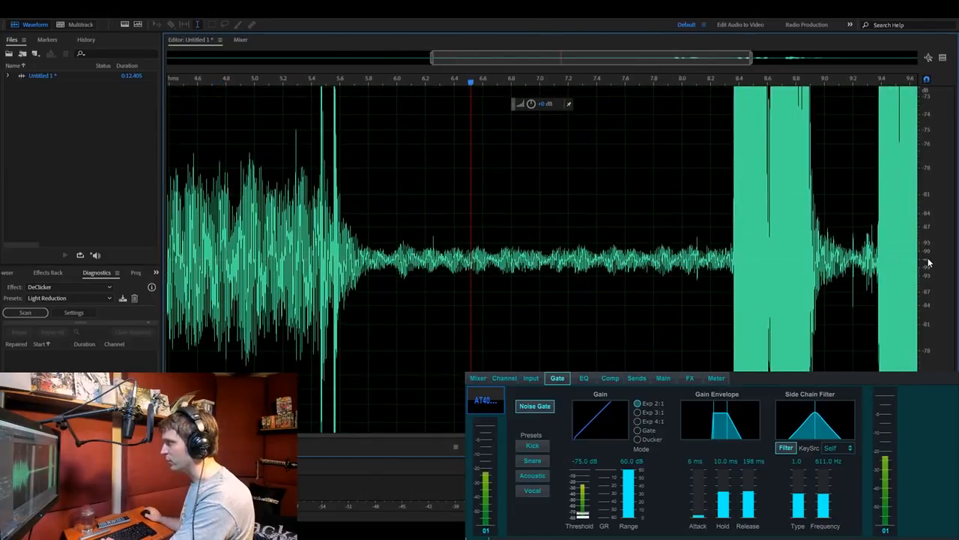
scroll(930, 263, "up", 2)
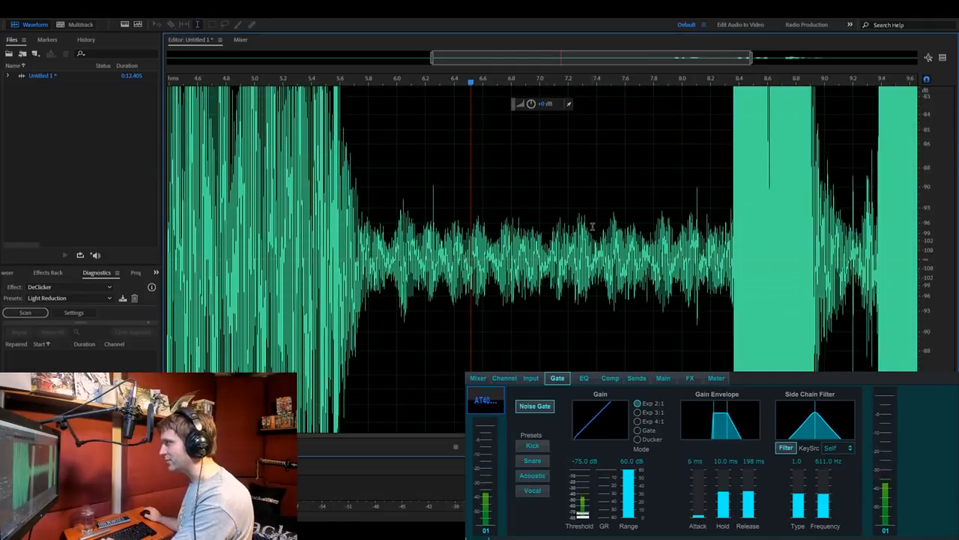
- Compare the gated noise floor with the speech at the normal amplitude scale across the full recording
scroll(936, 251, "down", 5)
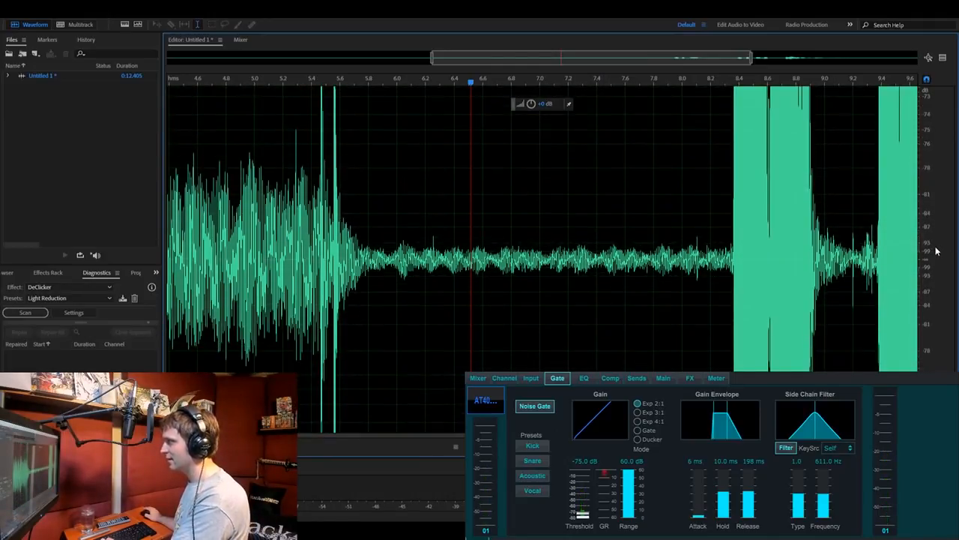
scroll(937, 252, "down", 6)
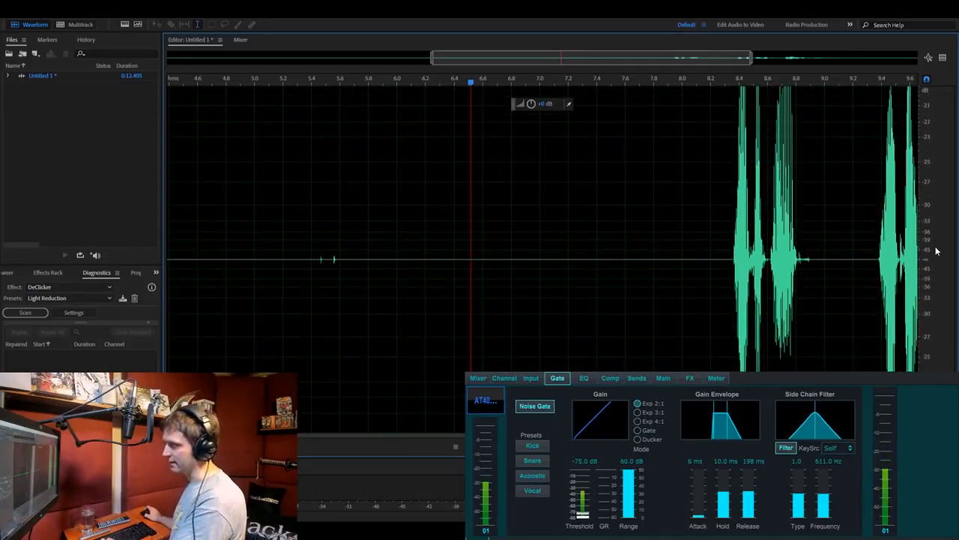
scroll(932, 252, "down", 3)
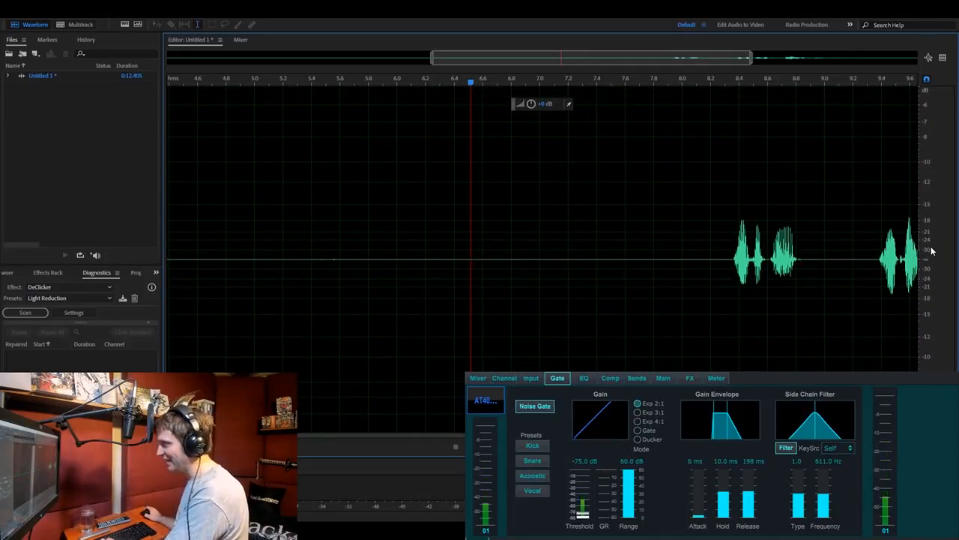
scroll(426, 259, "down", 3)
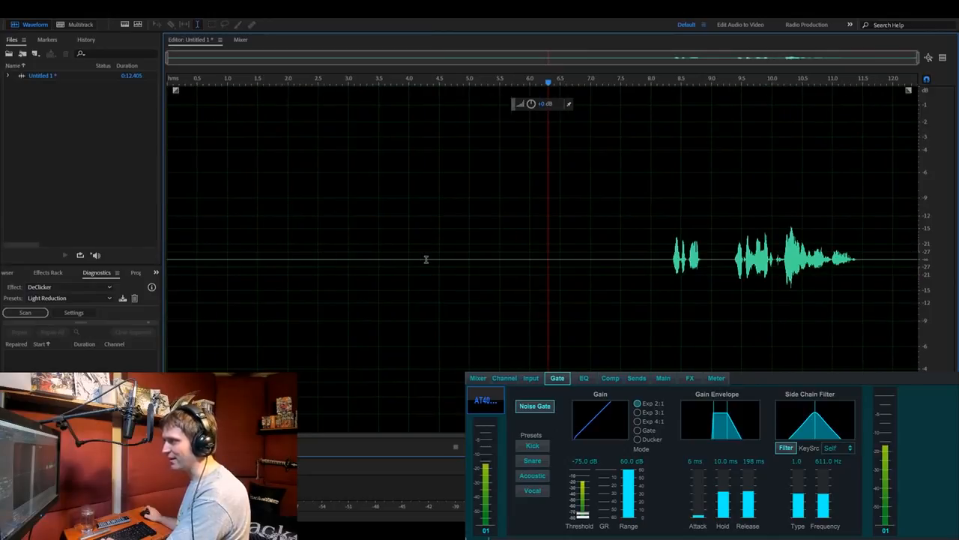
- Change the noise gate's mode from expander to Gate and delete the entire test recording
left_click(637, 430)
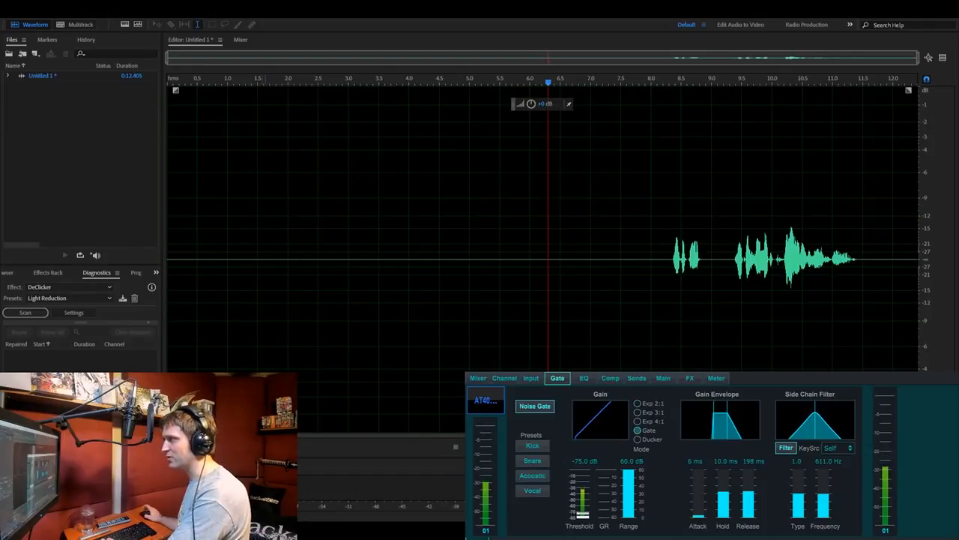
key("ctrl+a")
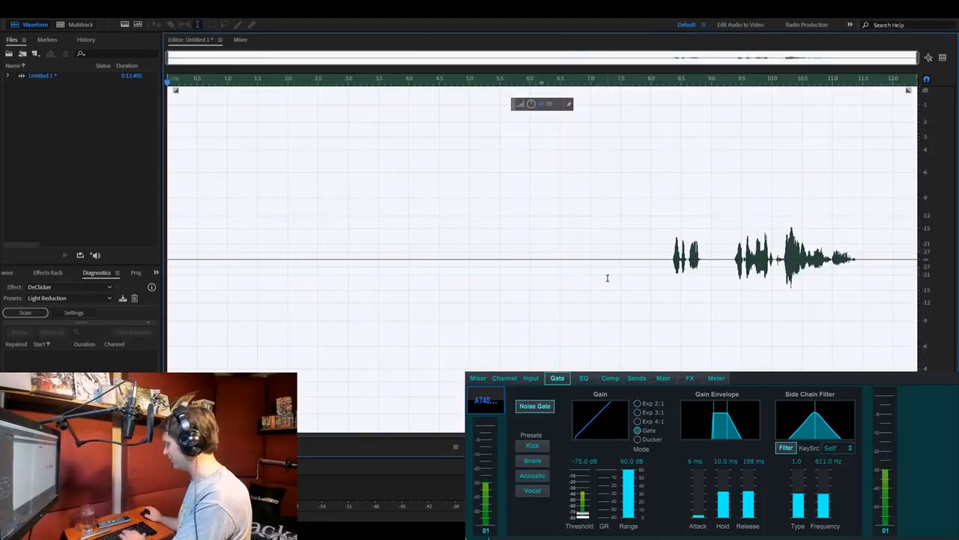
key("Delete")
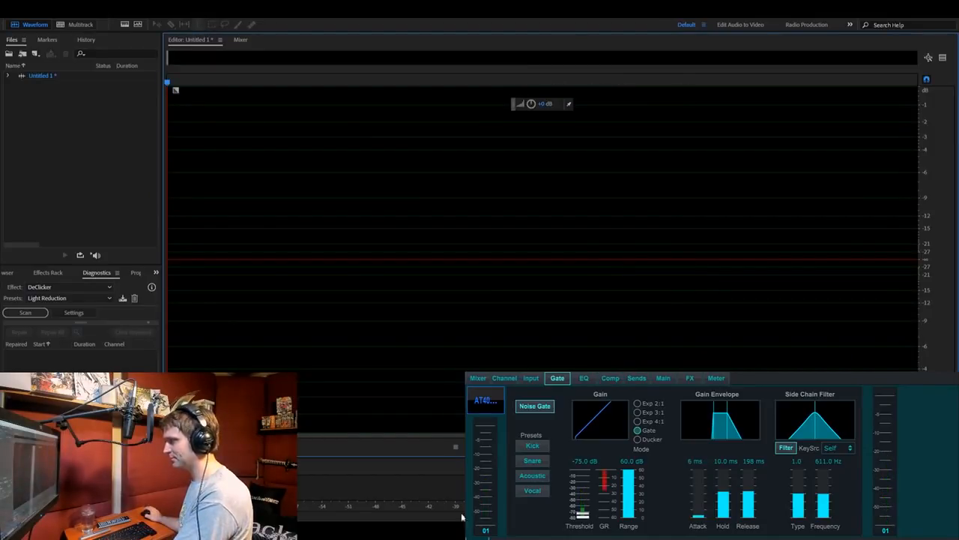
- Record about 7 seconds of microphone audio through the Gate mode with the amplitude scale magnified past -100 dB
scroll(938, 263, "down", 10)
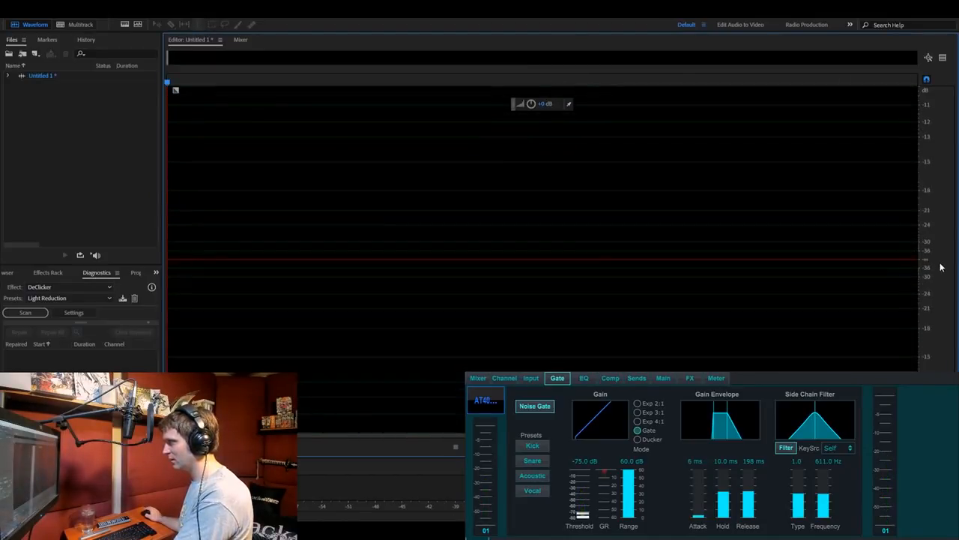
key("shift+space")
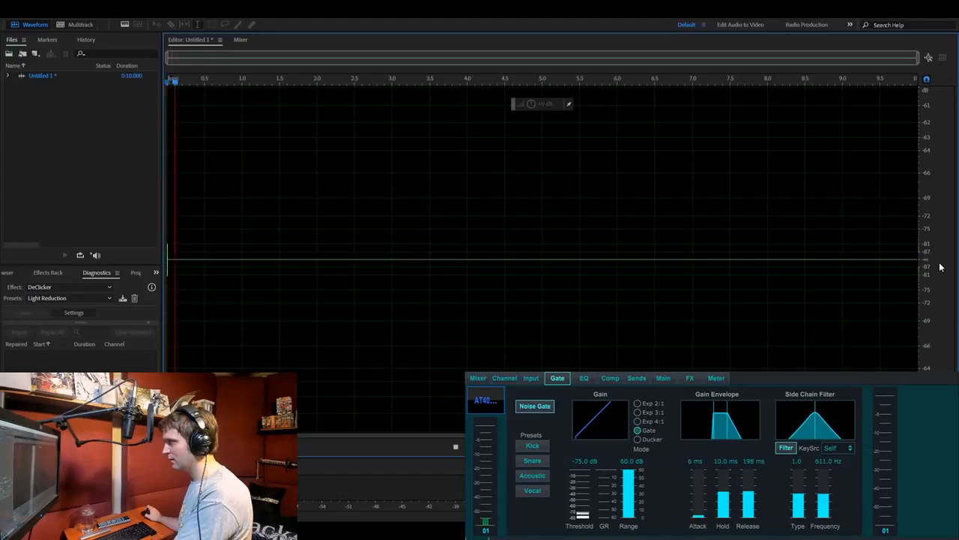
scroll(940, 266, "down", 4)
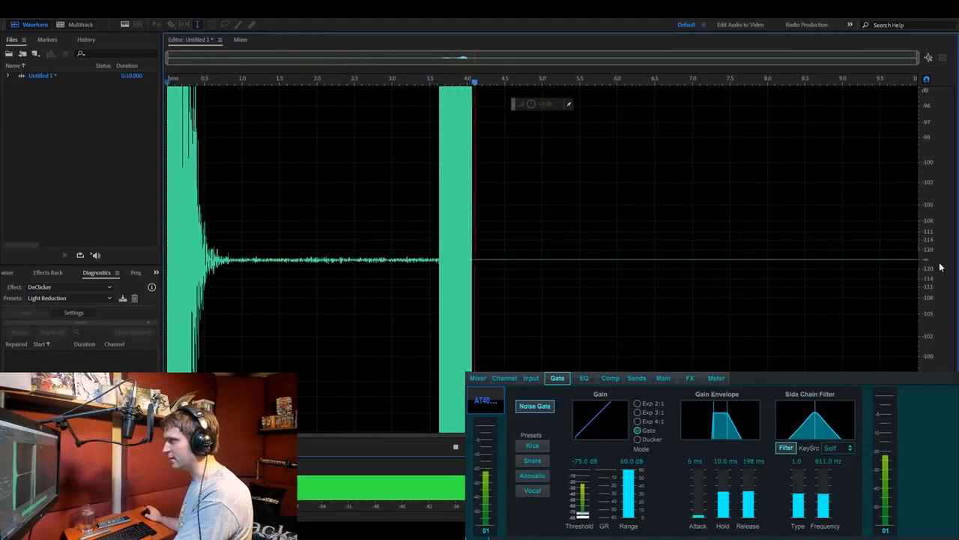
scroll(941, 266, "down", 2)
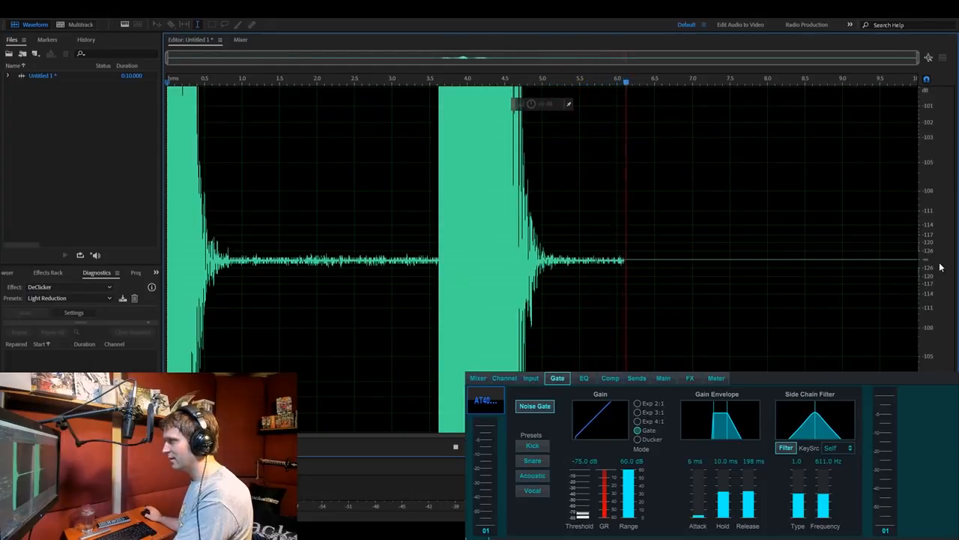
left_click(455, 446)
left_click(555, 293)
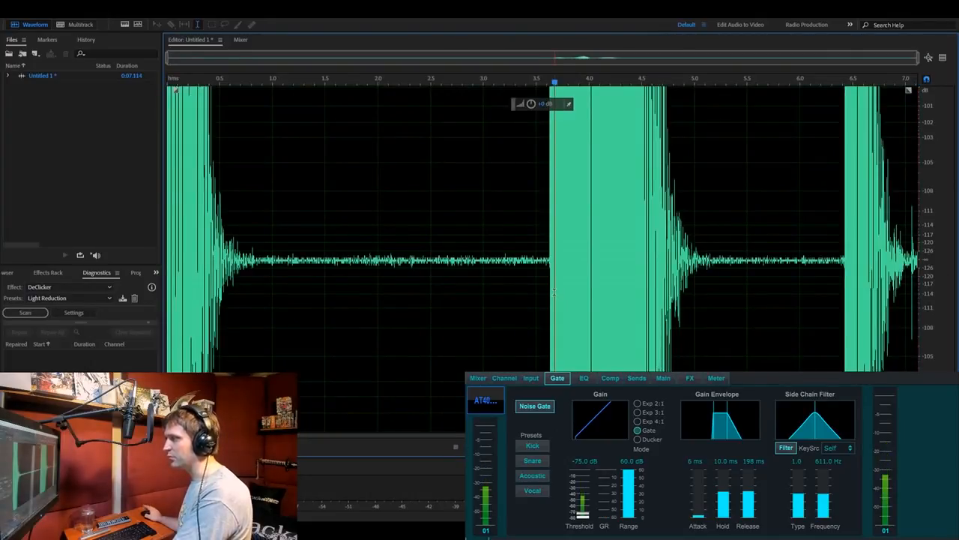
- Undo the Gate-mode test recording and switch off the noise gate
left_click(553, 292)
key("ctrl+z")
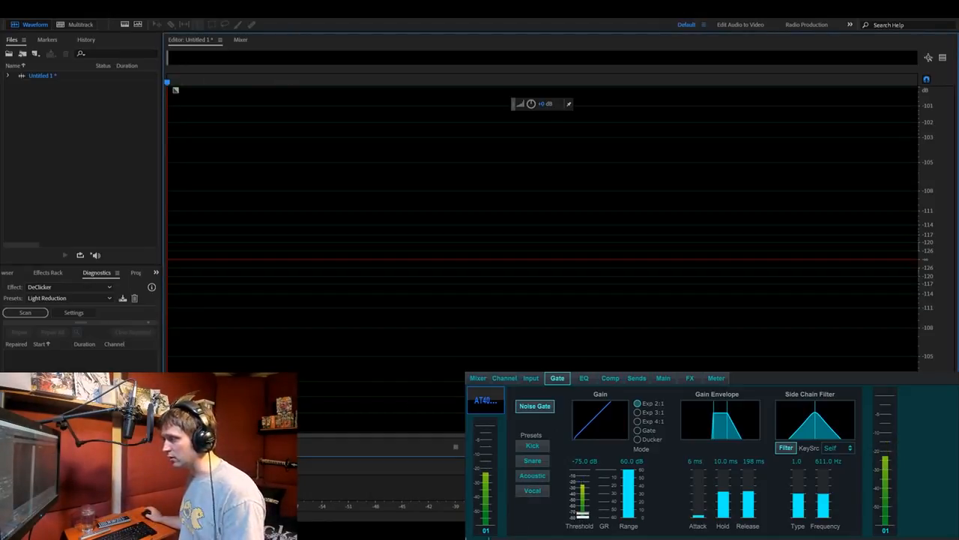
left_click(526, 407)
- Record about 15 seconds of microphone audio with the noise gate off
left_click(263, 247)
key("shift+space")
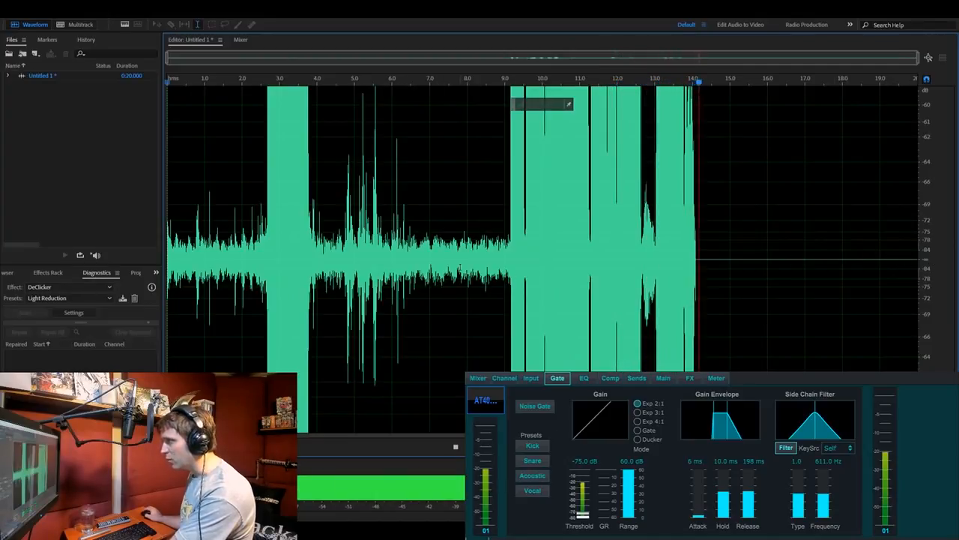
key("space")
- Examine the ungated noise floor in the pause at about 8.1 to 9 seconds with time and amplitude magnified
scroll(928, 255, "up", 3)
scroll(928, 255, "up", 1)
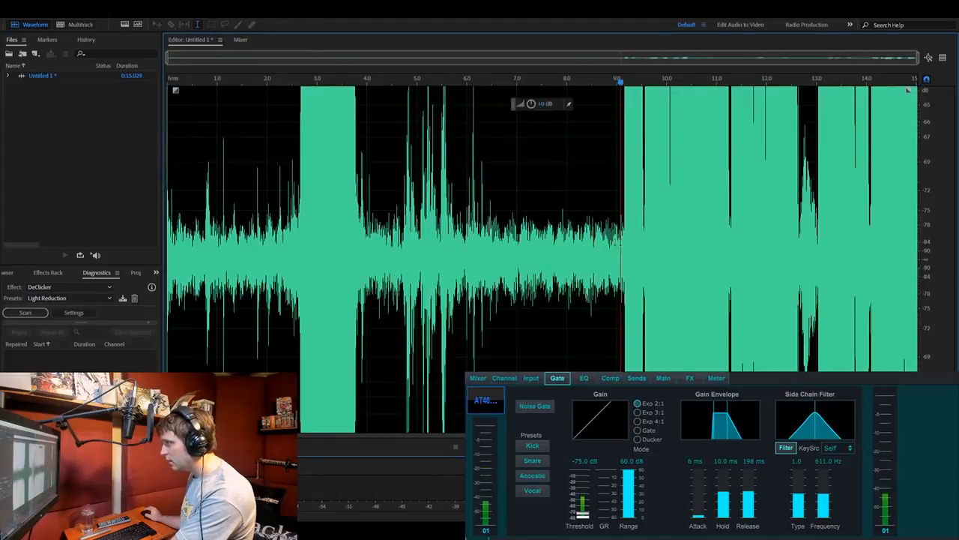
left_click_drag(621, 241, 574, 241)
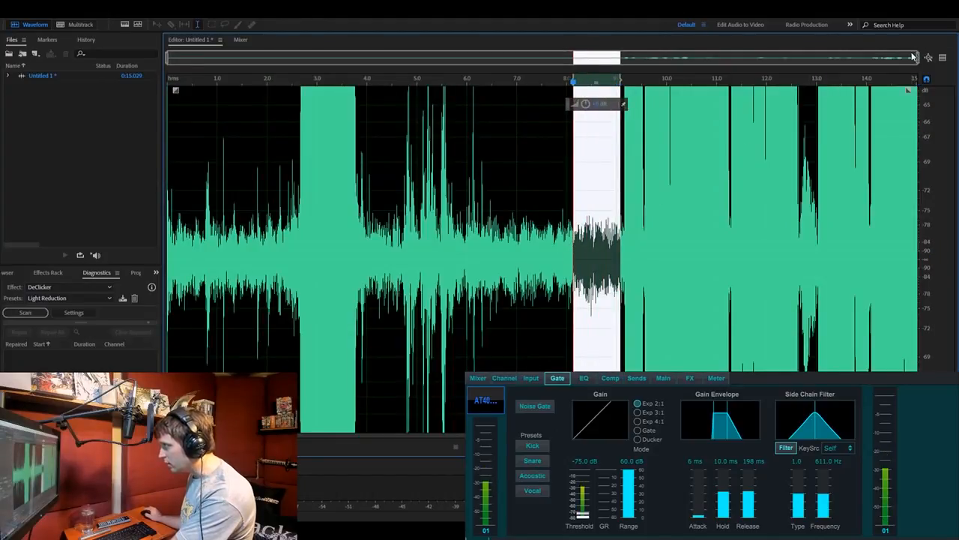
left_click_drag(919, 65, 616, 92)
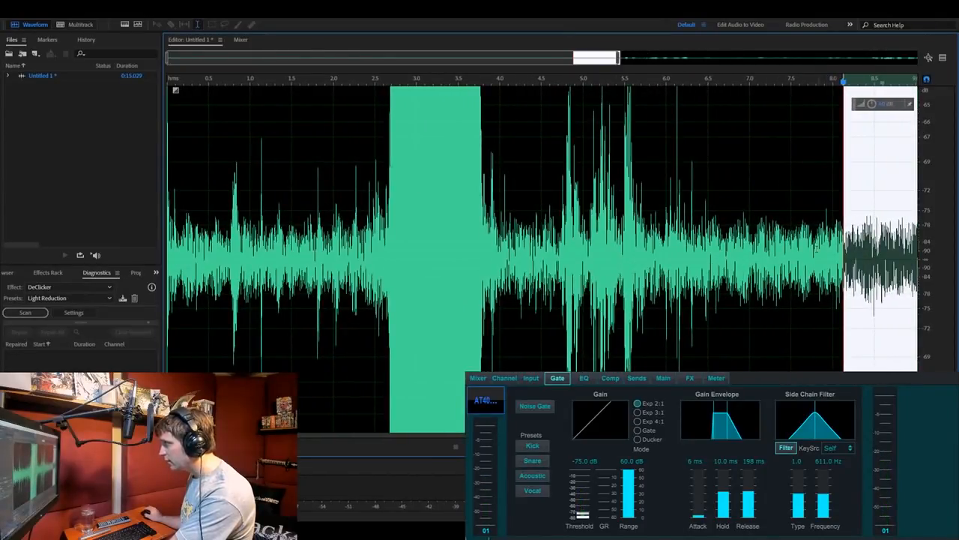
left_click(780, 217)
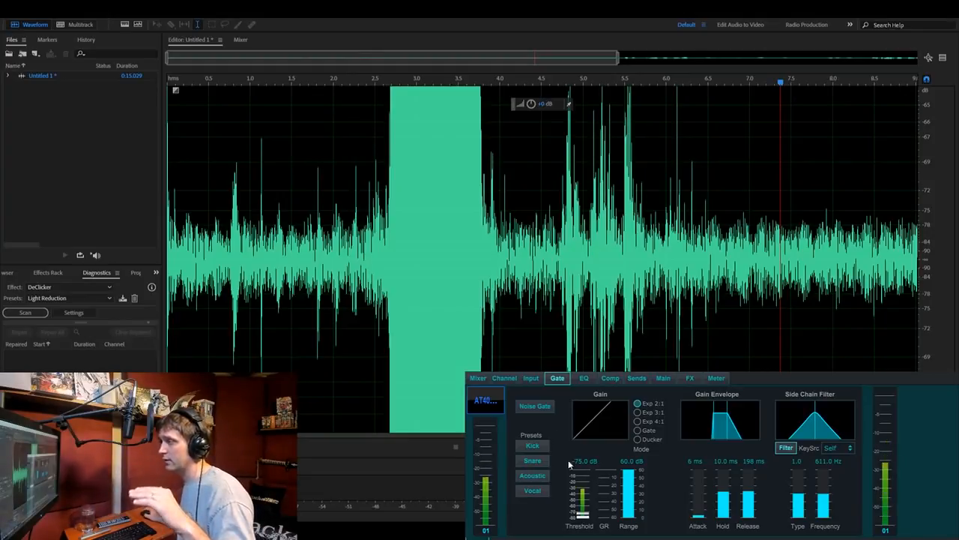
- Switch on the noise gate in Exp 2:1 mode, leaving its release time as it is
left_click(548, 411)
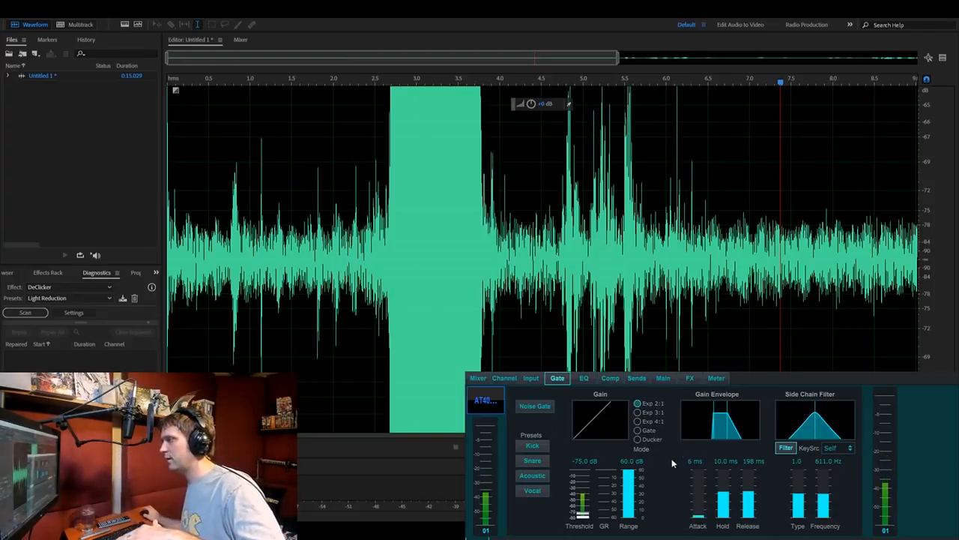
left_click(534, 407)
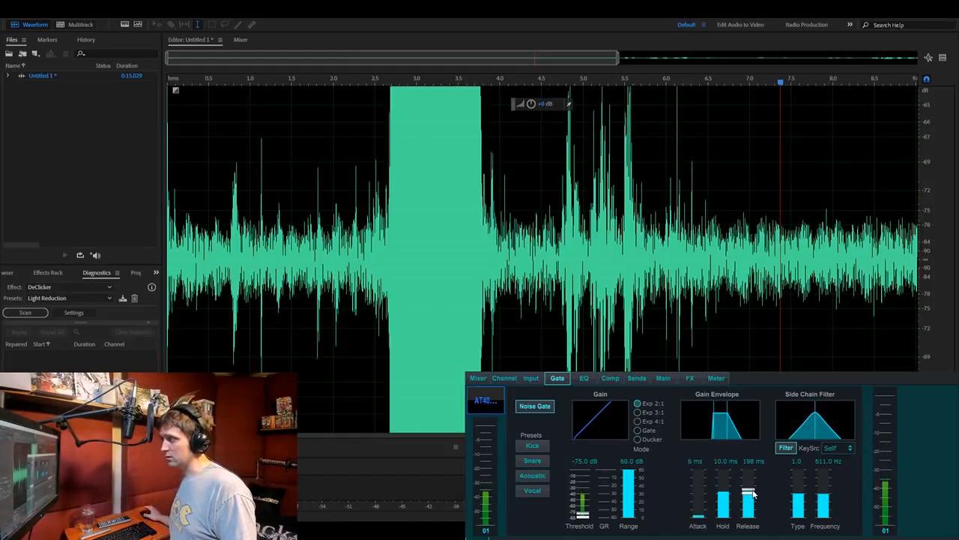
left_click(749, 460)
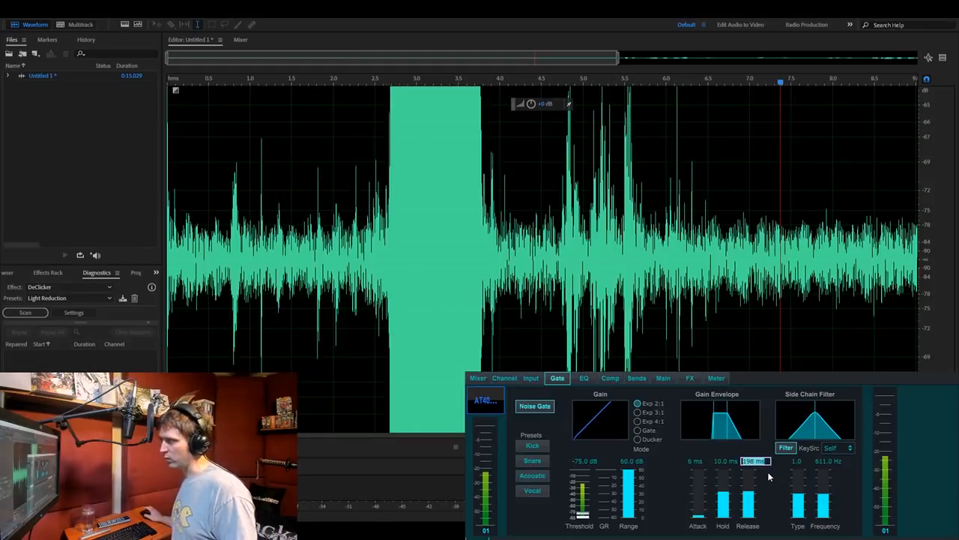
left_click(678, 469)
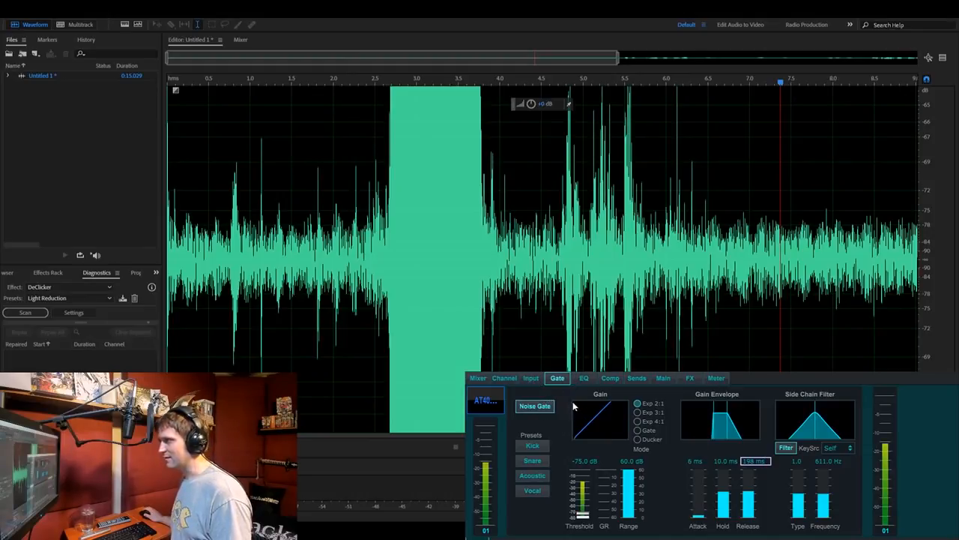
left_click(638, 404)
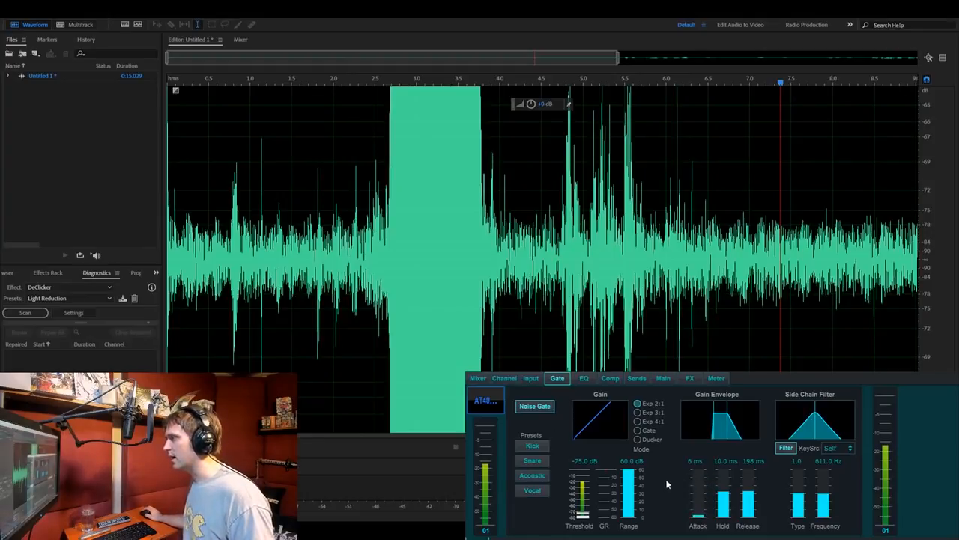
- Set the first mixer channel's input gain to +30
left_click(477, 378)
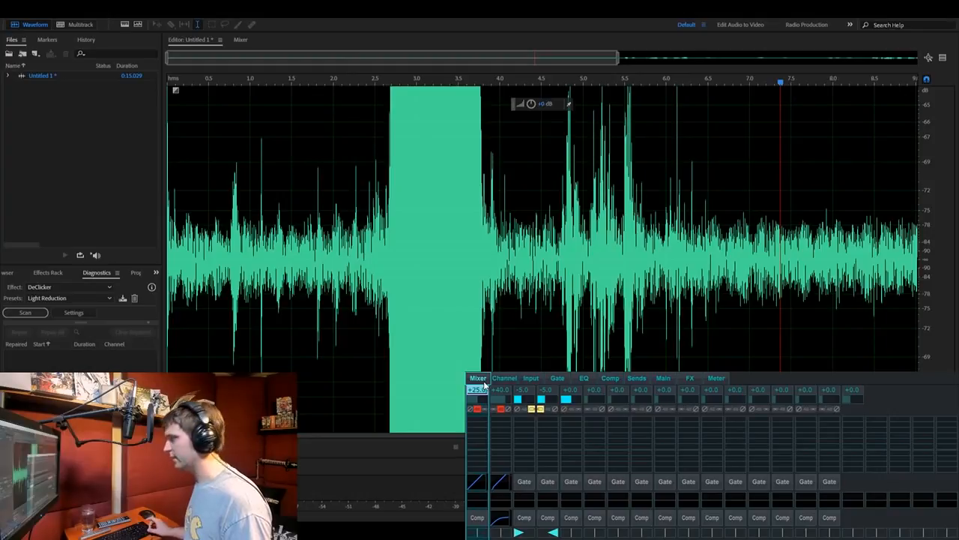
type("30")
key("Return")
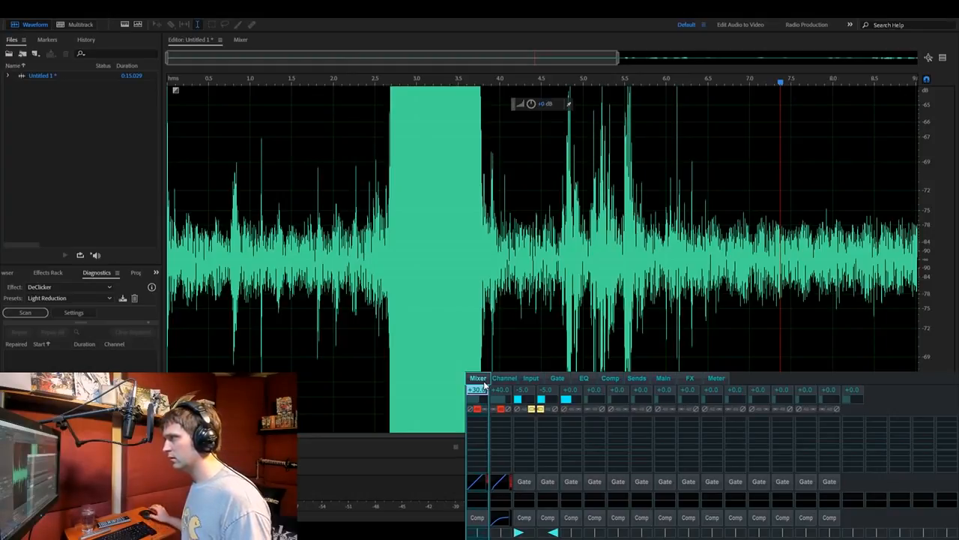
- Raise the gate threshold of the microphone channel to -70 dB and switch the noise gate off
left_click(559, 378)
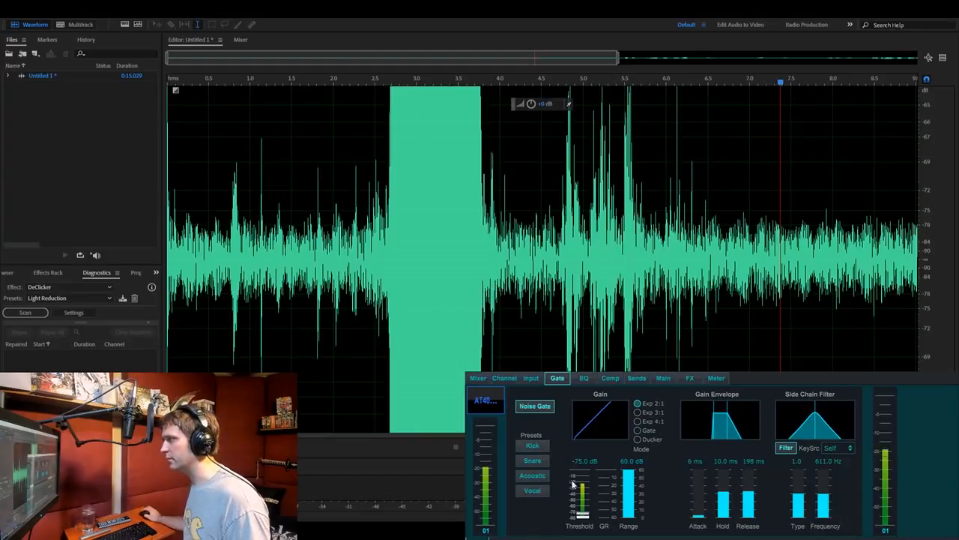
left_click_drag(584, 514, 585, 511)
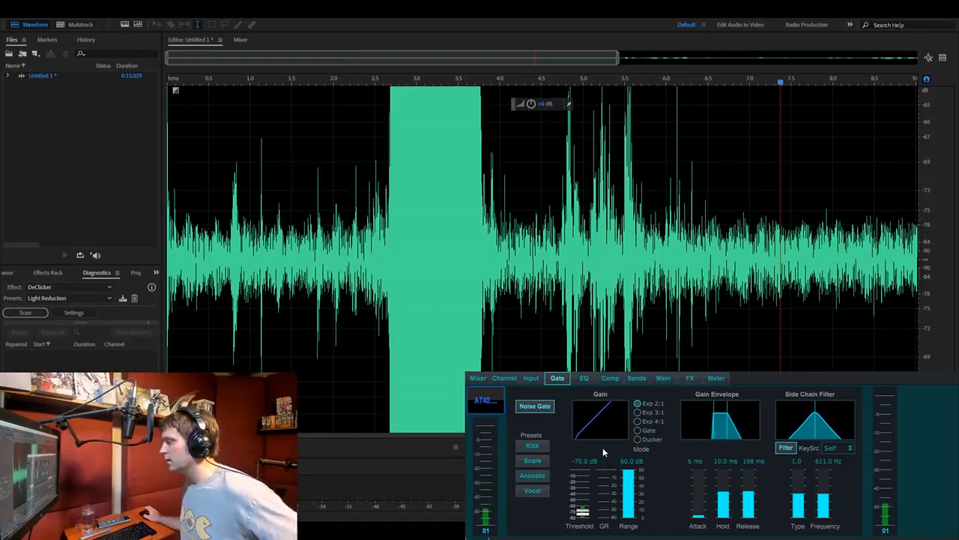
left_click(543, 409)
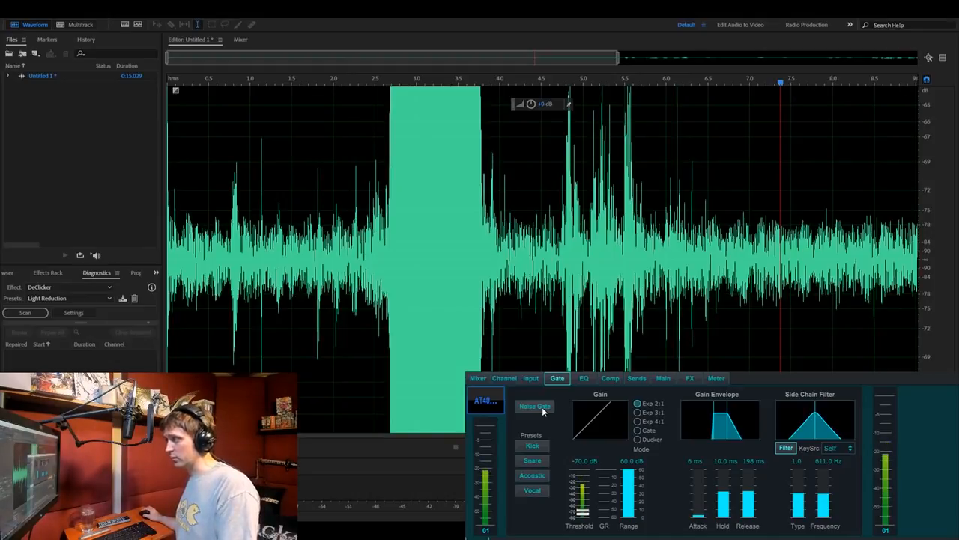
- Switch on the noise gate of the microphone channel and raise its attack time to 120 ms
left_click(543, 408)
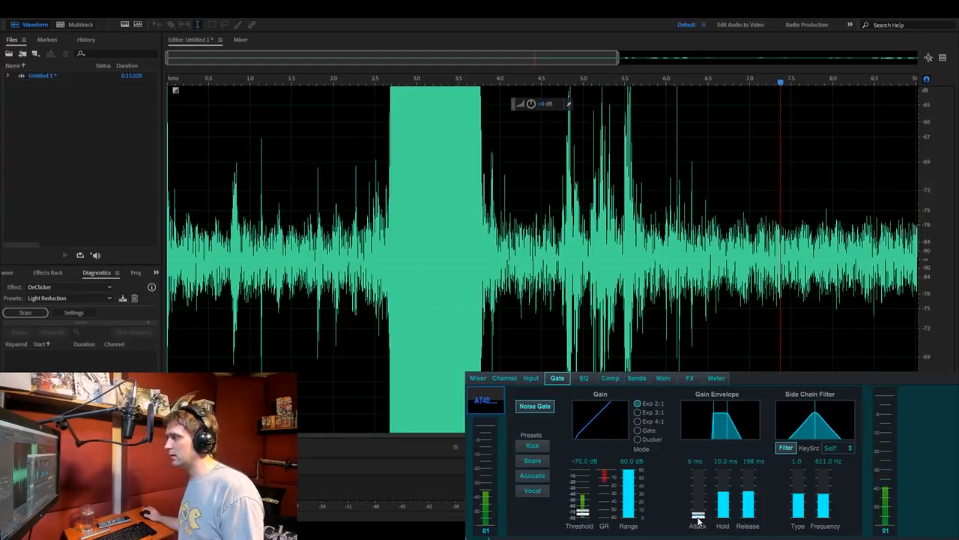
left_click(697, 460)
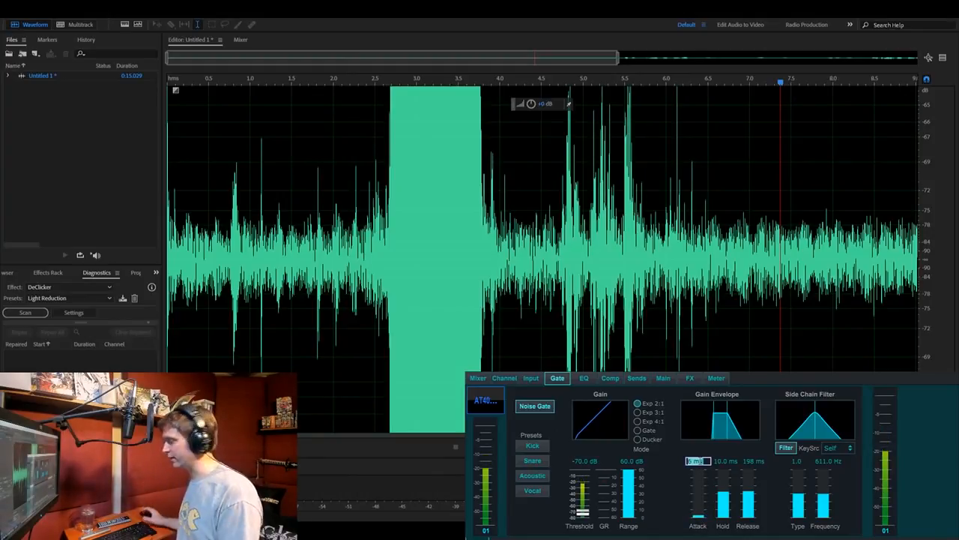
left_click(697, 514)
left_click_drag(697, 514, 697, 468)
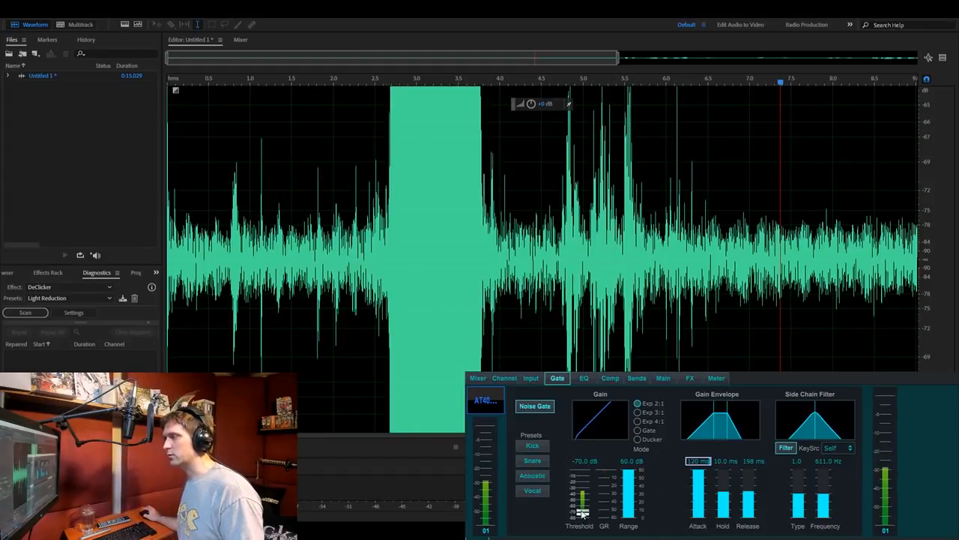
- Try a gate threshold of -45 dB, followed by a lower one of -51 dB
left_click_drag(583, 516, 584, 478)
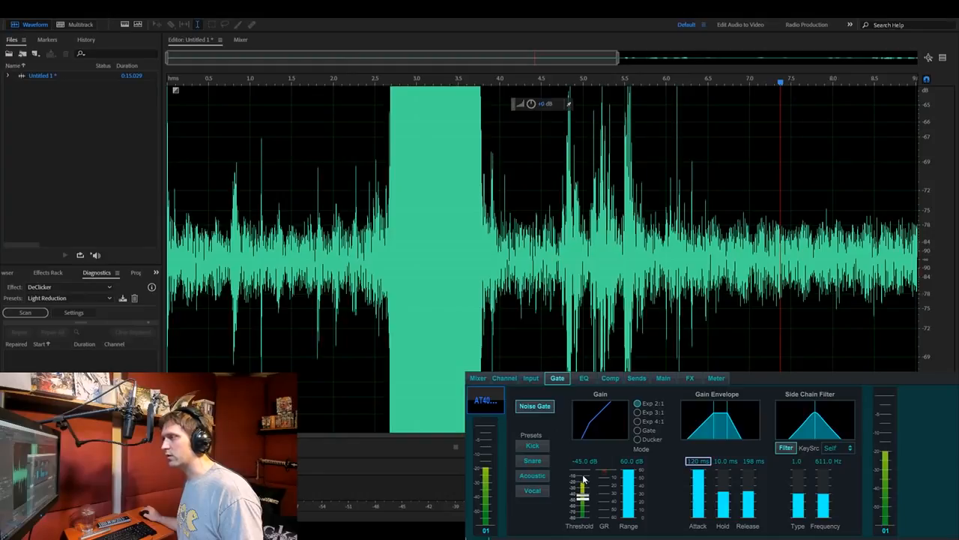
left_click_drag(583, 505, 584, 513)
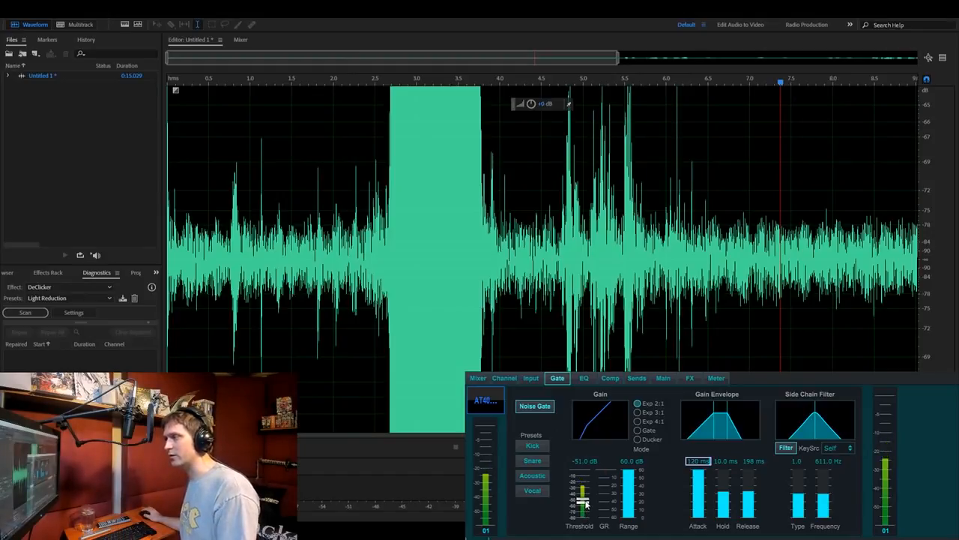
- Set the gate threshold to -70 dB and lower the attack time to 6 ms
left_click(583, 461)
type("-70")
key("Return")
left_click_drag(702, 471, 699, 519)
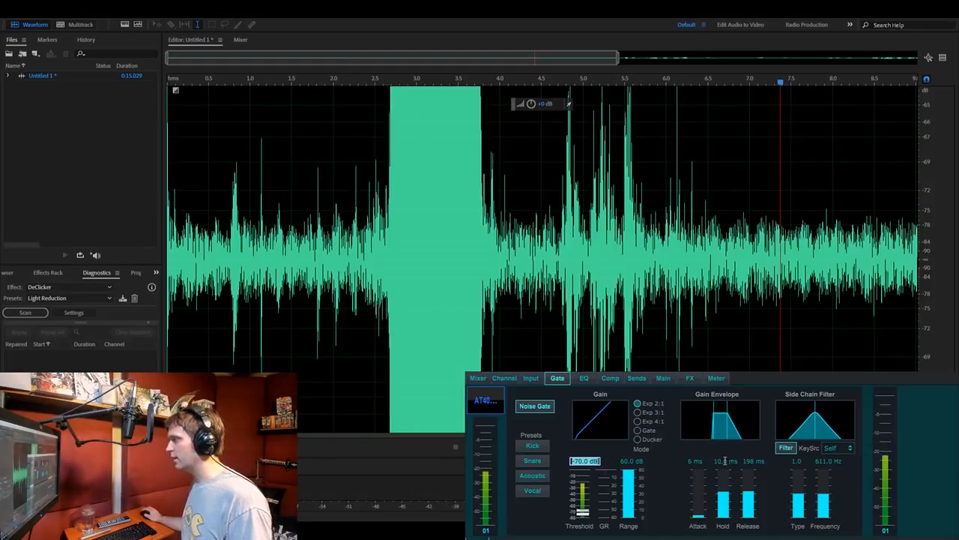
- Set the noise gate's hold time to 200 ms
left_click(729, 461)
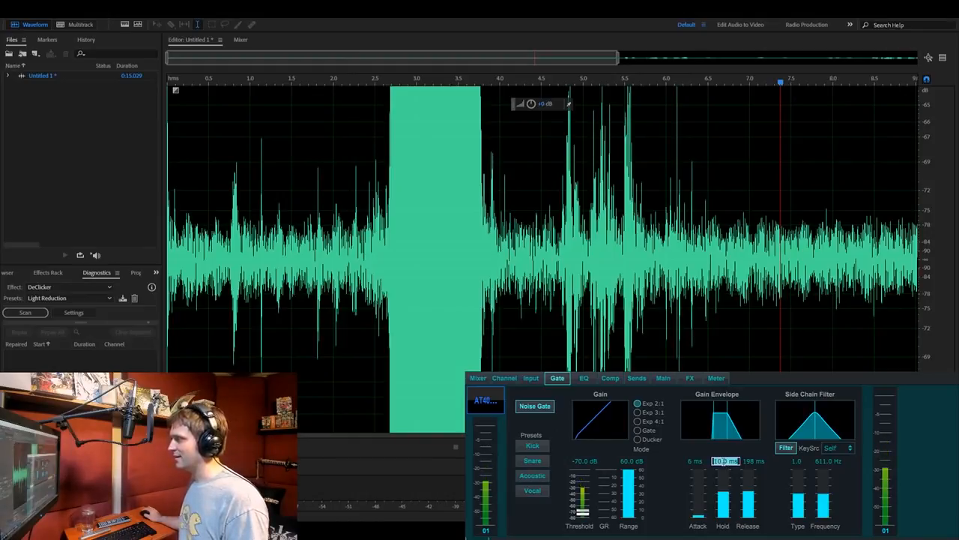
type("200")
key("Return")
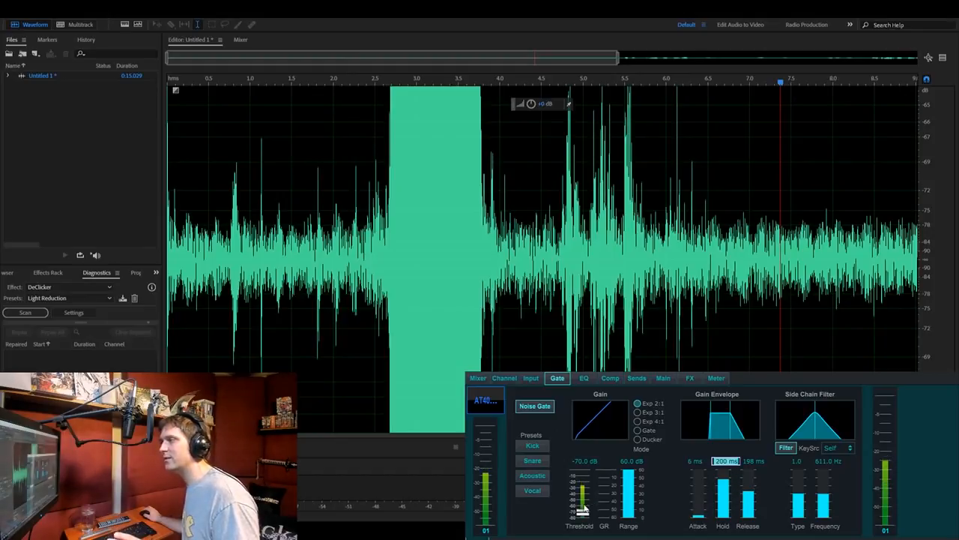
- Set the first mixer channel's input gain to +35 and its gate threshold to -65 dB
left_click(477, 378)
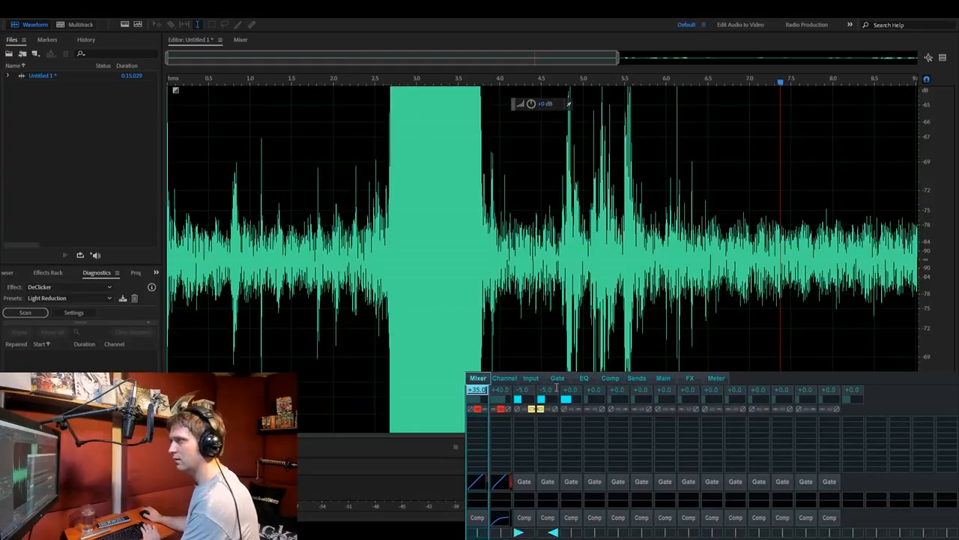
left_click(558, 378)
left_click(584, 461)
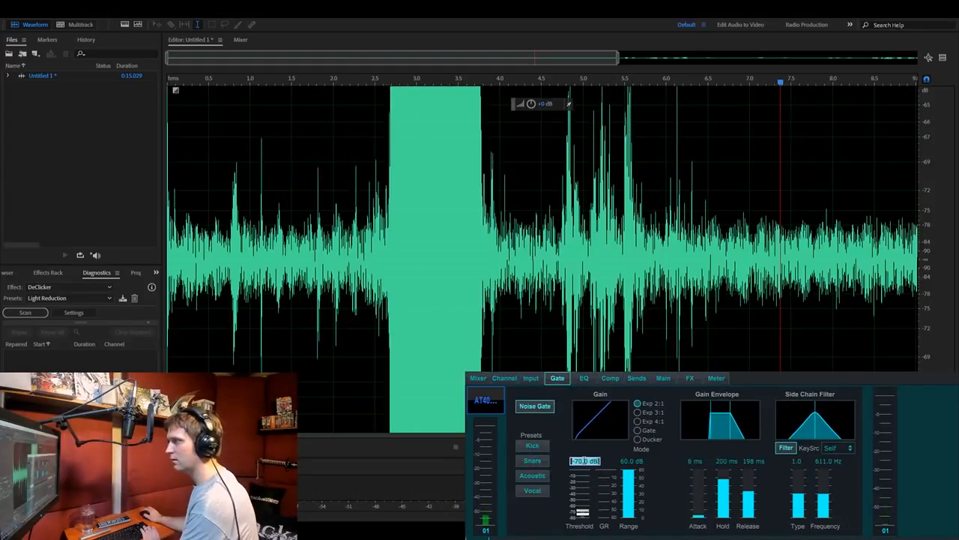
type("-65")
key("Return")
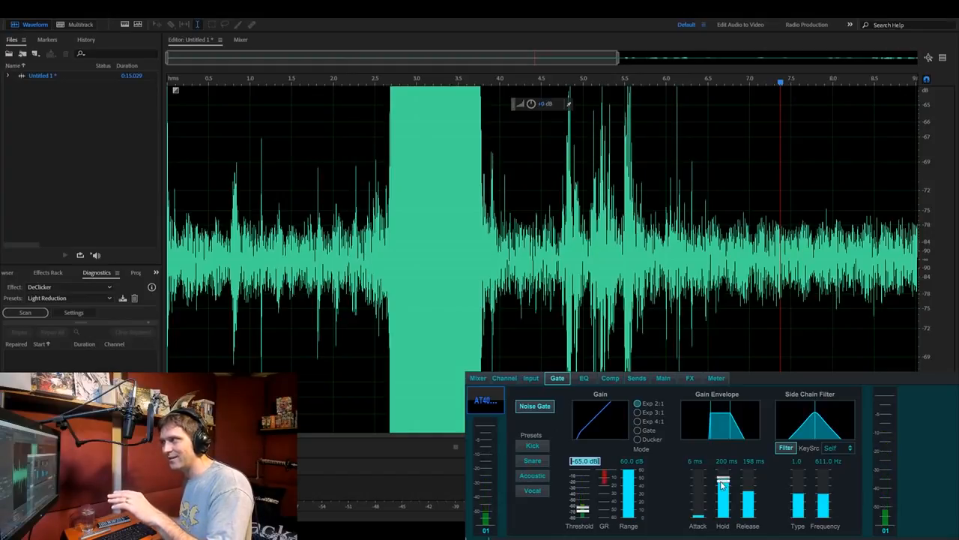
- Try the gate's hold time at 2000 ms and set it back to 10 ms
left_click_drag(723, 483, 718, 450)
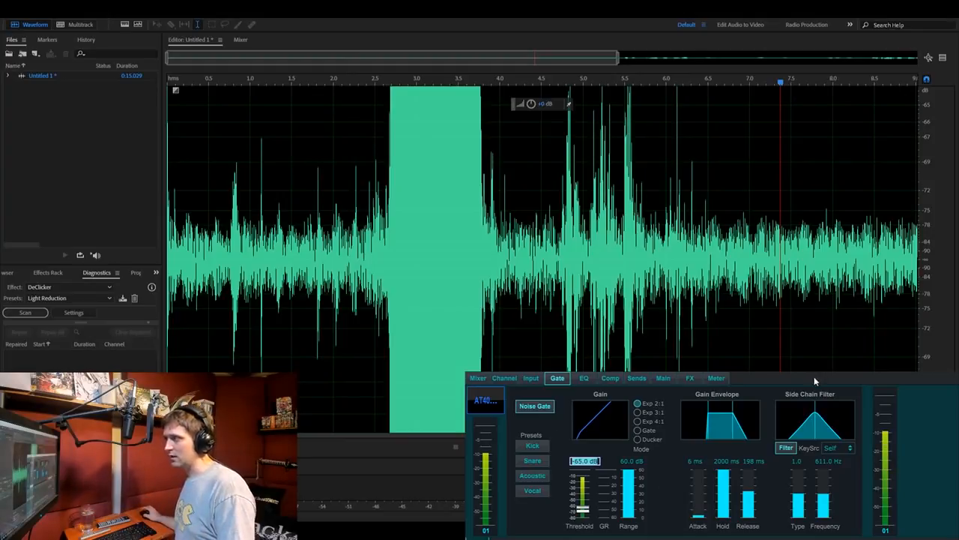
left_click(721, 460)
type("10")
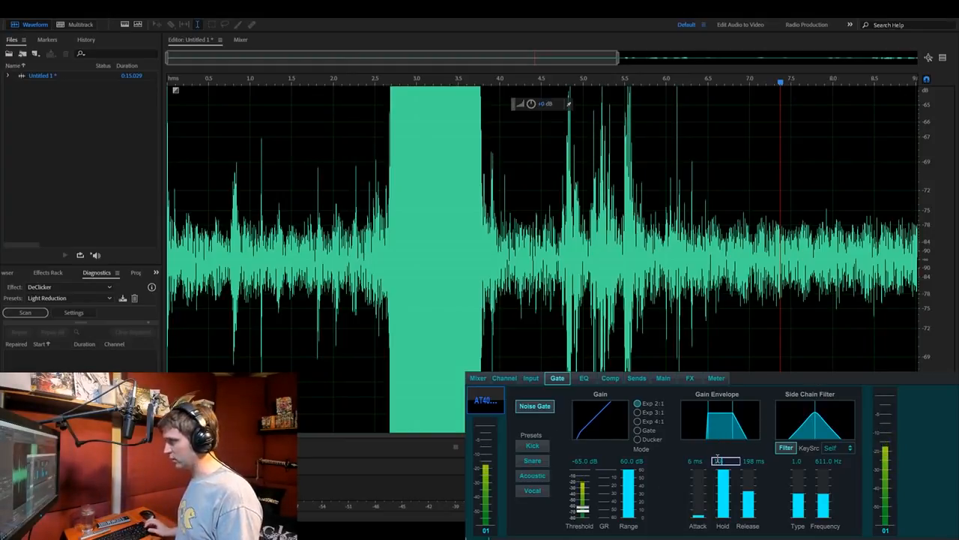
key("Return")
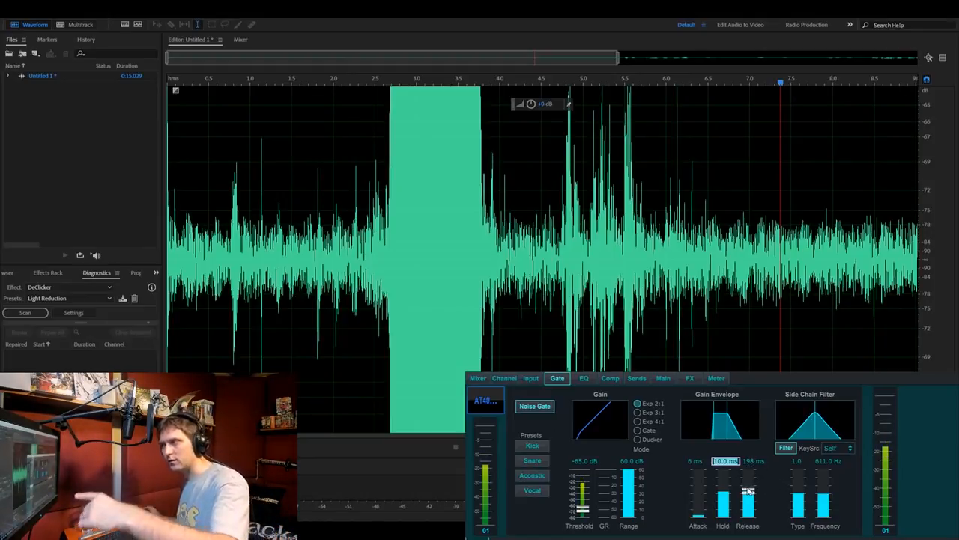
- Try gate release times of 2864 ms and 5 ms, and set the release back to 198 ms
left_click_drag(748, 493, 751, 480)
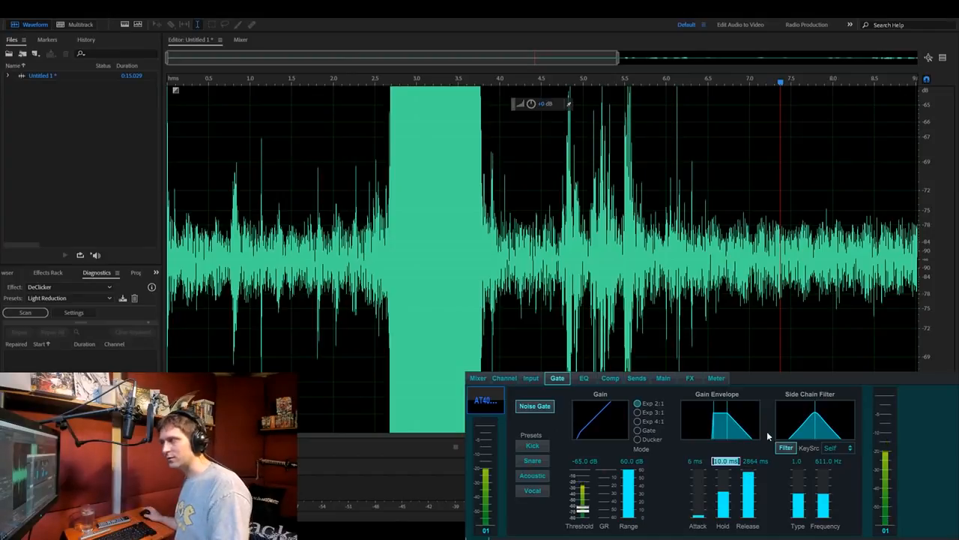
left_click_drag(748, 477, 748, 518)
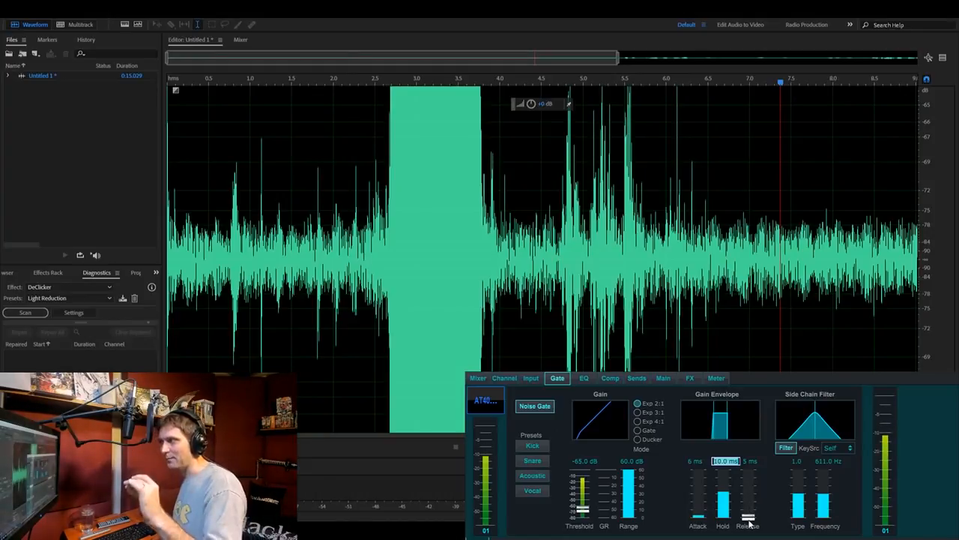
left_click(749, 461)
type("2000")
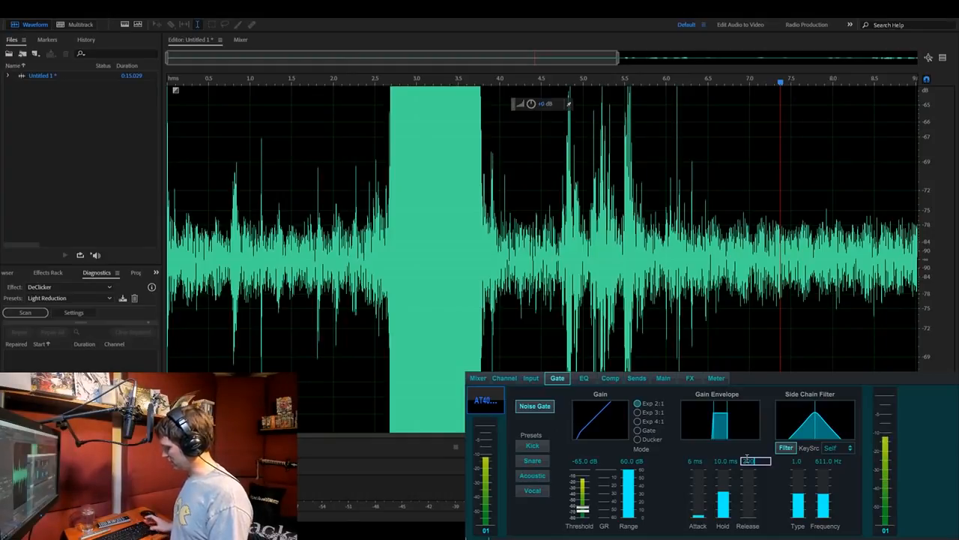
key("Return")
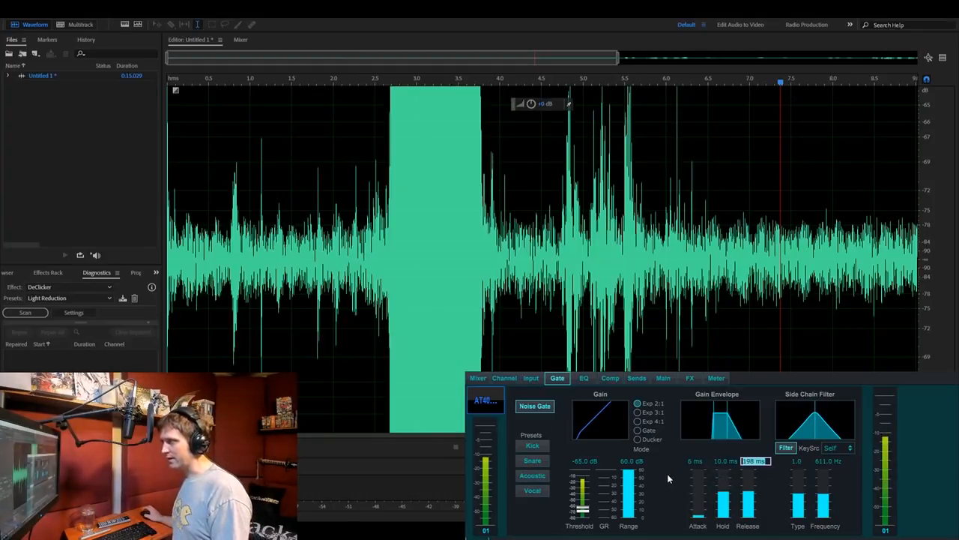